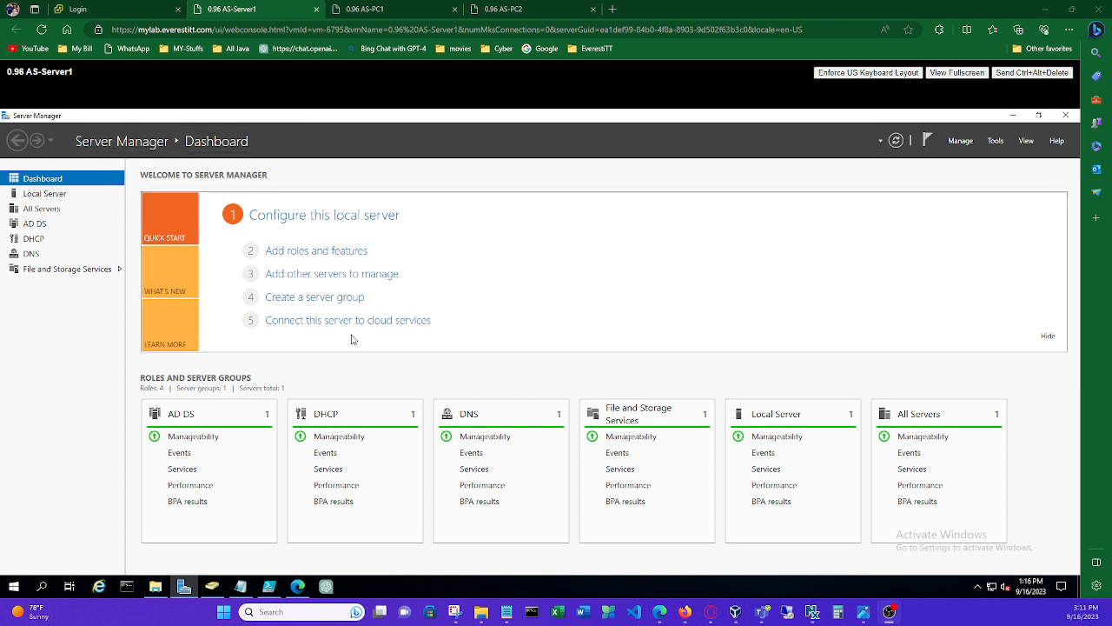
- Close the open Active Directory Users and Computers window and reopen the console from Server Manager
{"action": "left_click", "coordinate": [209, 590]}
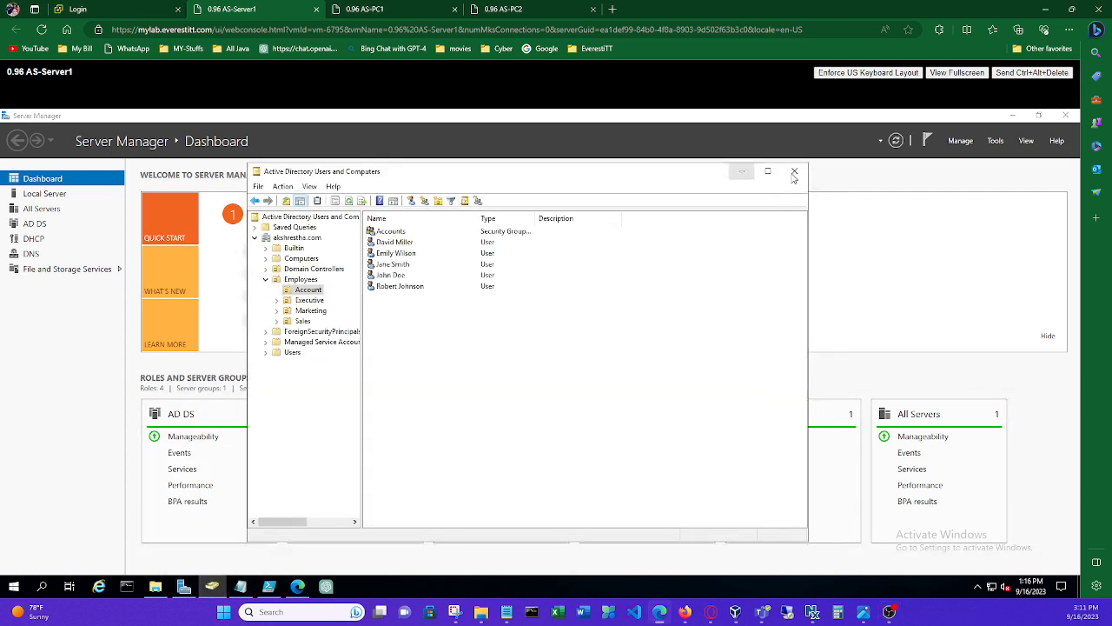
{"action": "left_click", "coordinate": [1031, 174]}
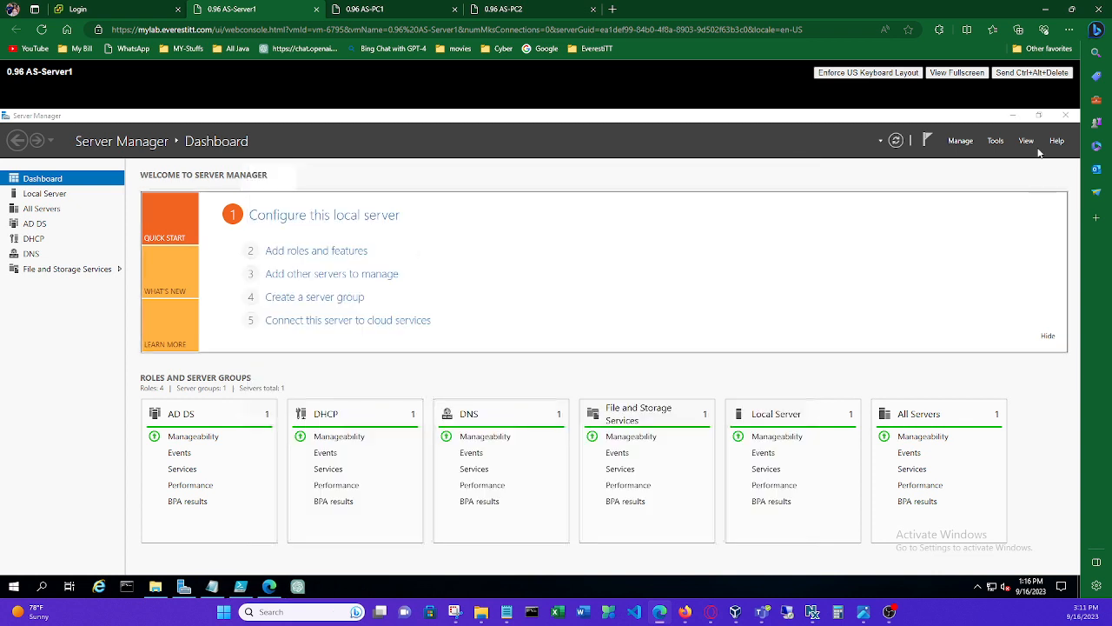
{"action": "left_click", "coordinate": [995, 141]}
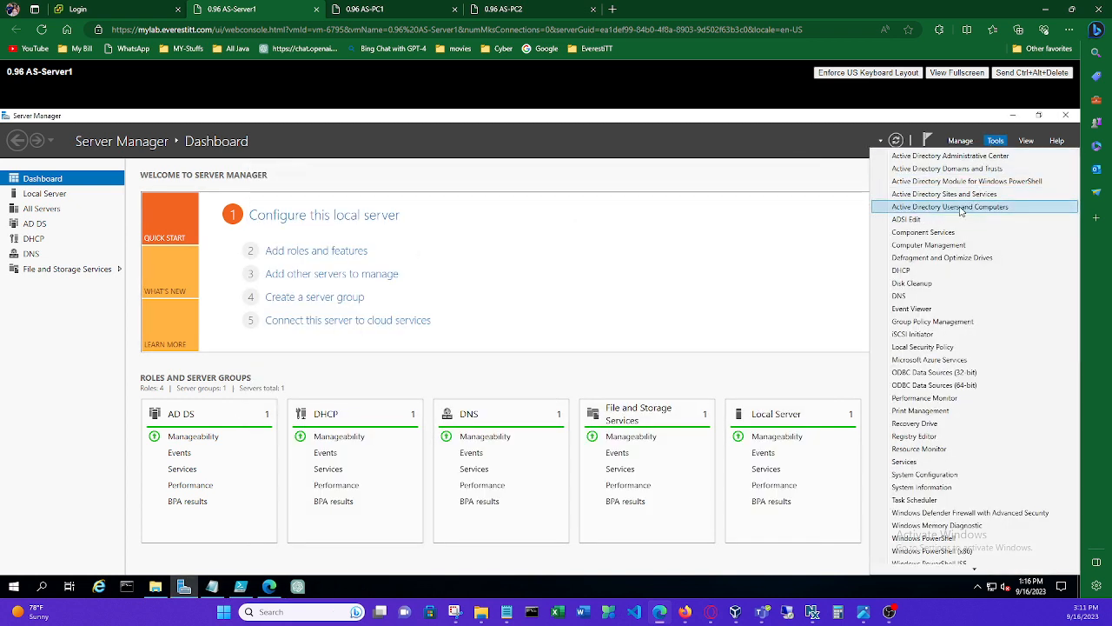
{"action": "left_click", "coordinate": [961, 210]}
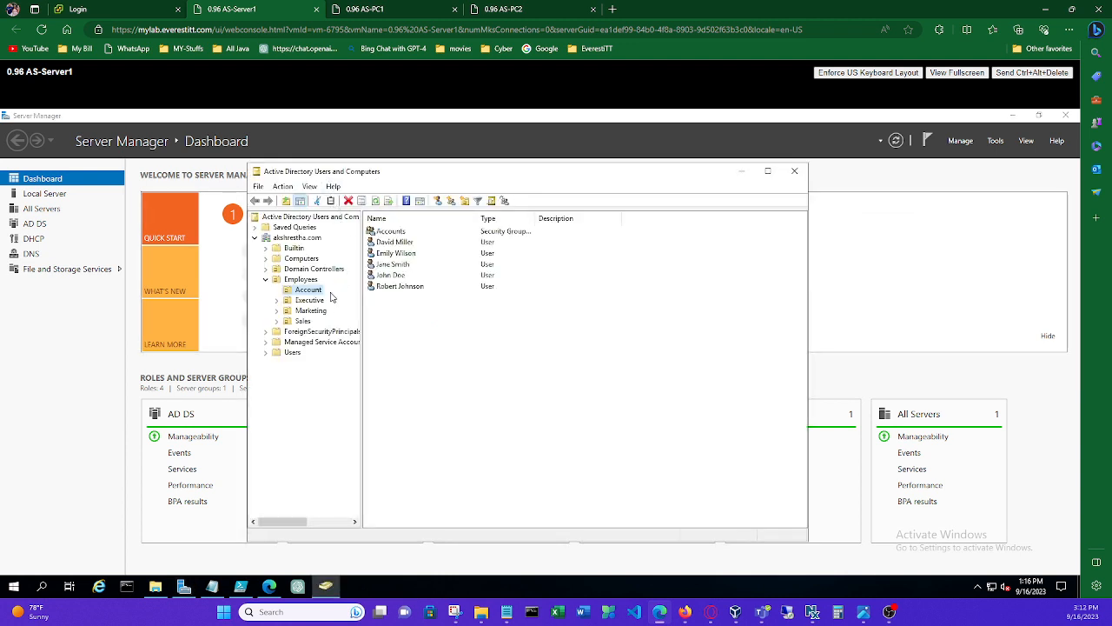
- Review the users in the Sales organizational unit and the machines in the Computers container
{"action": "left_click", "coordinate": [304, 323]}
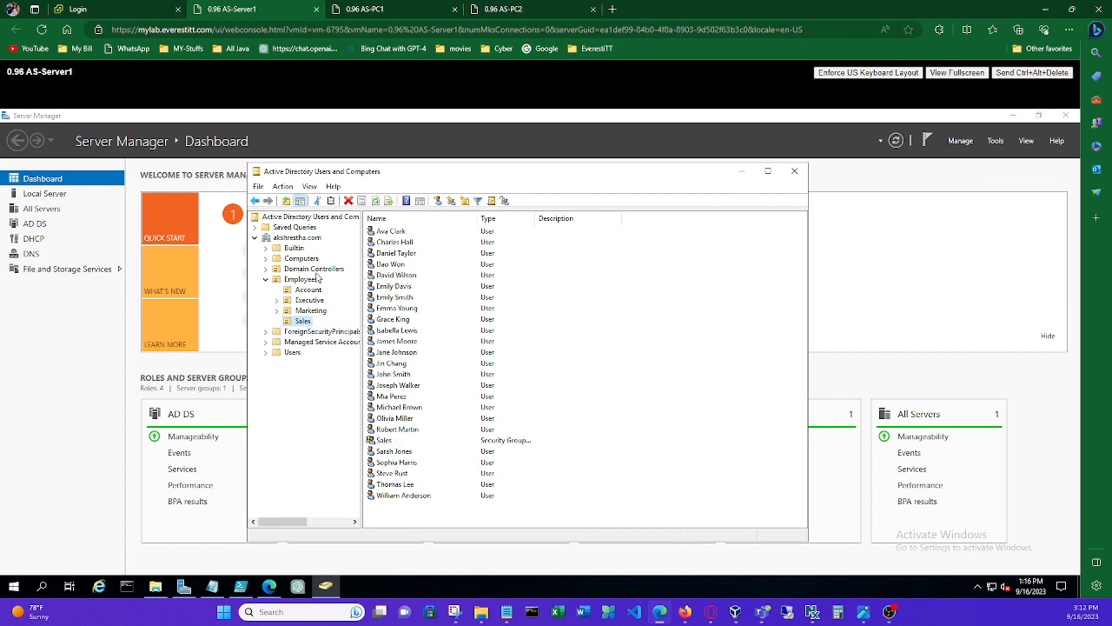
{"action": "left_click", "coordinate": [302, 258]}
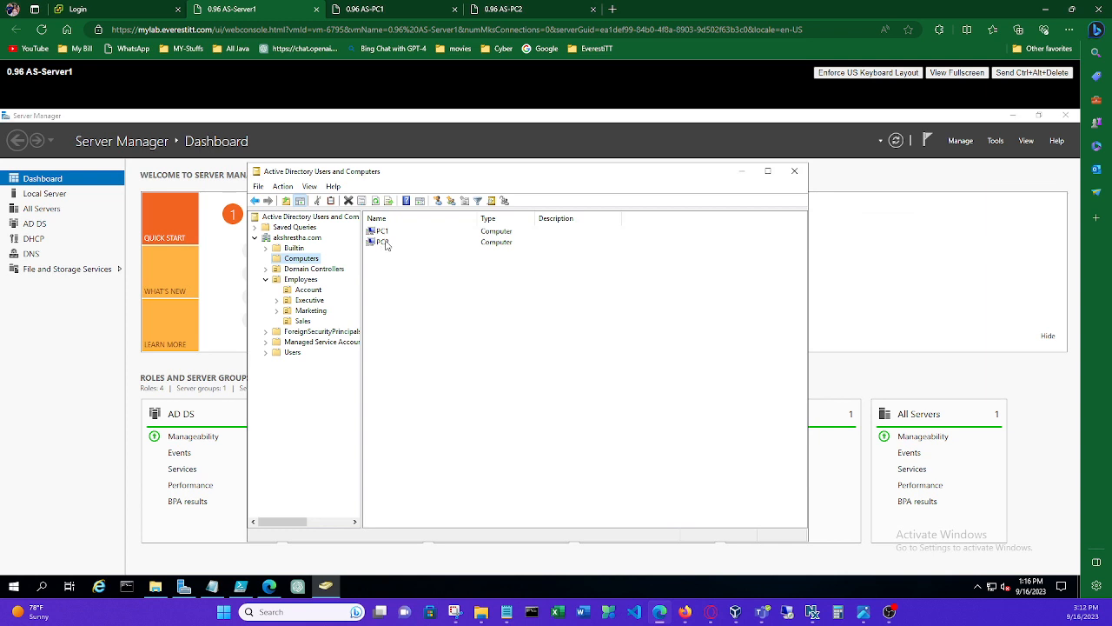
{"action": "left_click", "coordinate": [302, 321]}
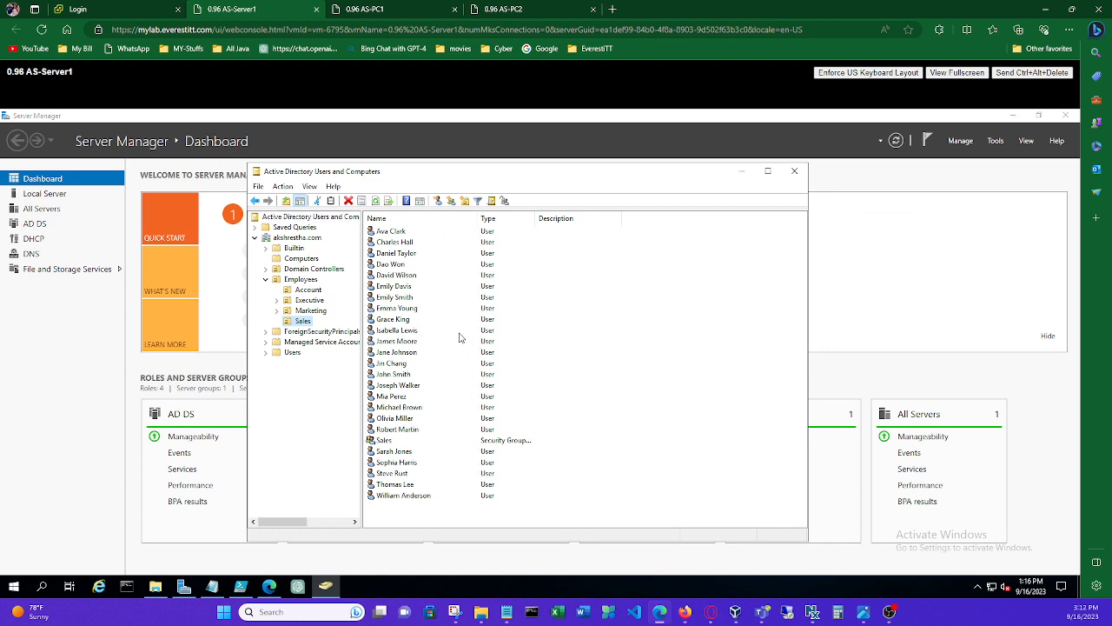
- Open Active Directory Administrative Center from Server Manager and display the local domain's contents
{"action": "left_click", "coordinate": [996, 141]}
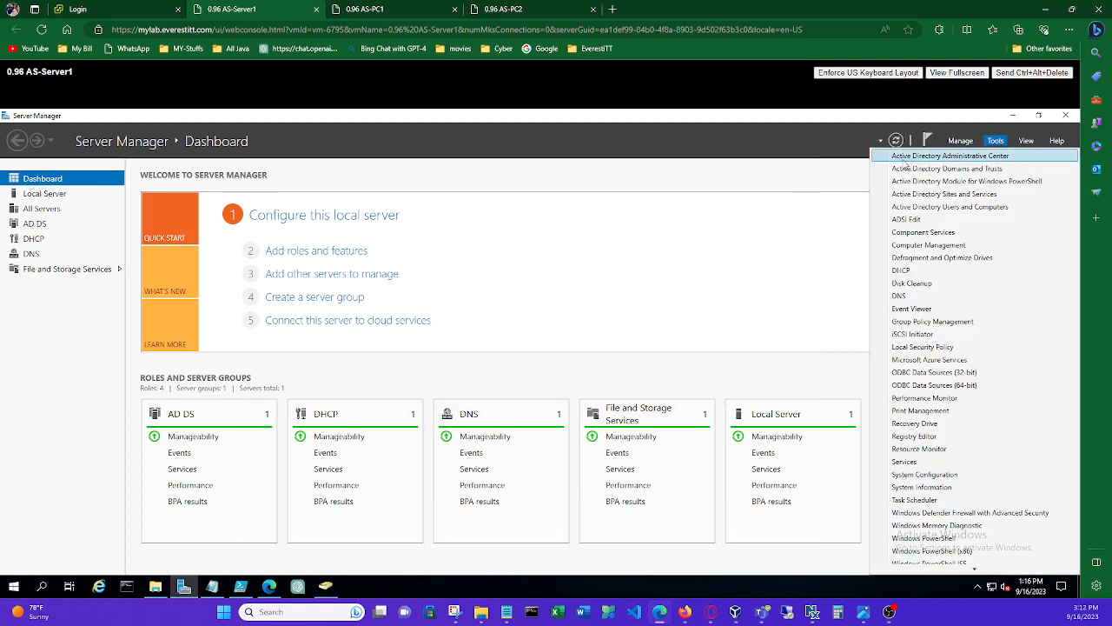
{"action": "left_click", "coordinate": [994, 163]}
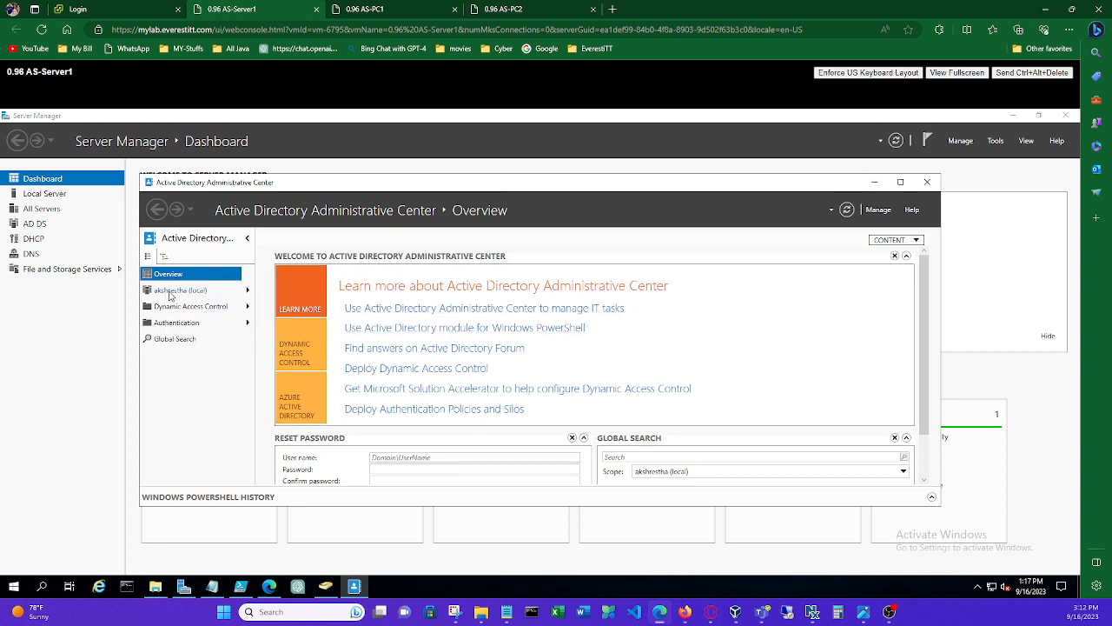
{"action": "left_click", "coordinate": [173, 292]}
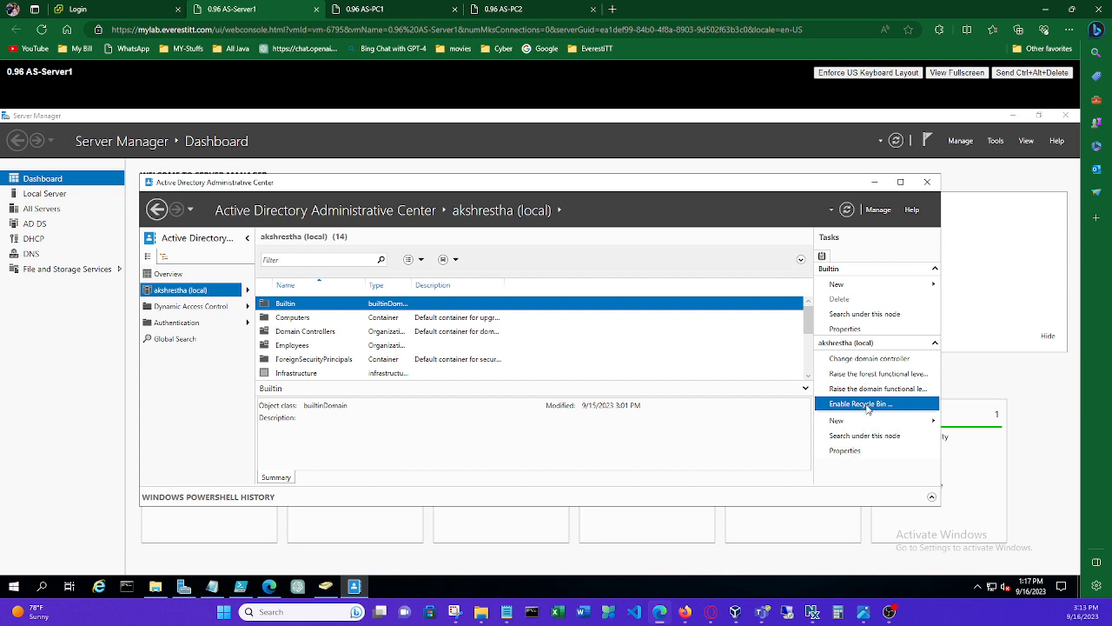
- Enable the Recycle Bin for the local domain and refresh Active Directory Administrative Center
{"action": "left_click", "coordinate": [869, 405]}
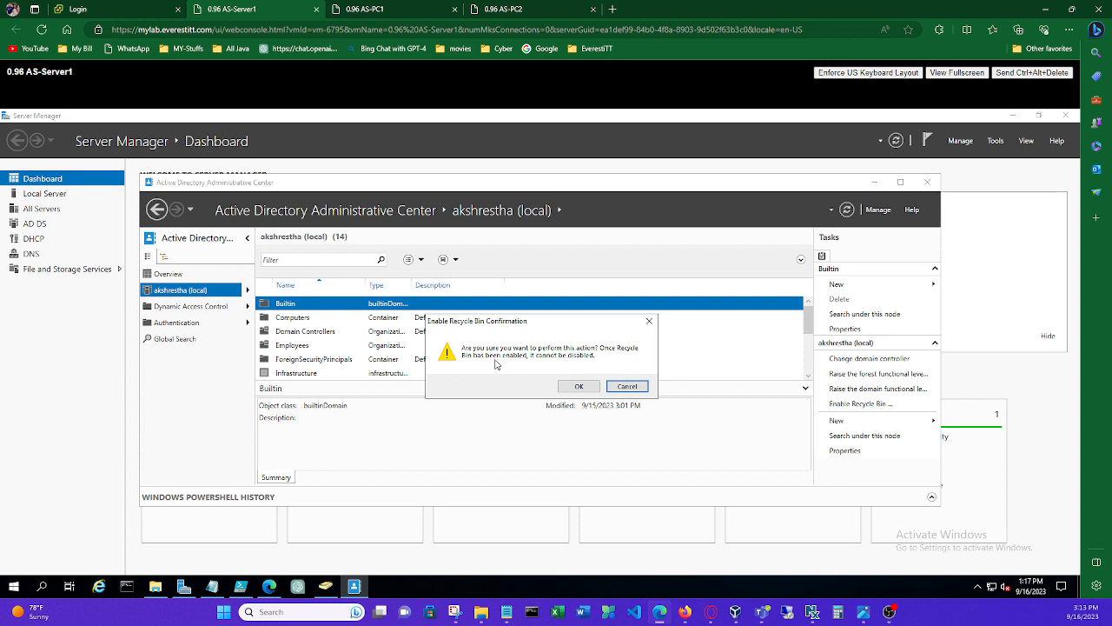
{"action": "left_click", "coordinate": [580, 387]}
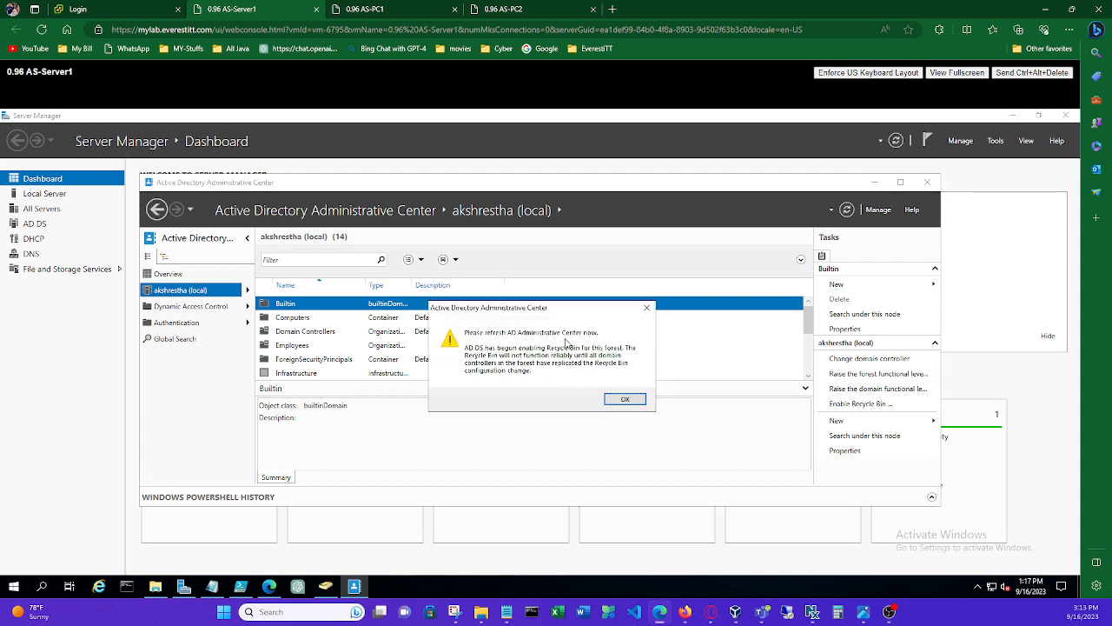
{"action": "left_click", "coordinate": [624, 397]}
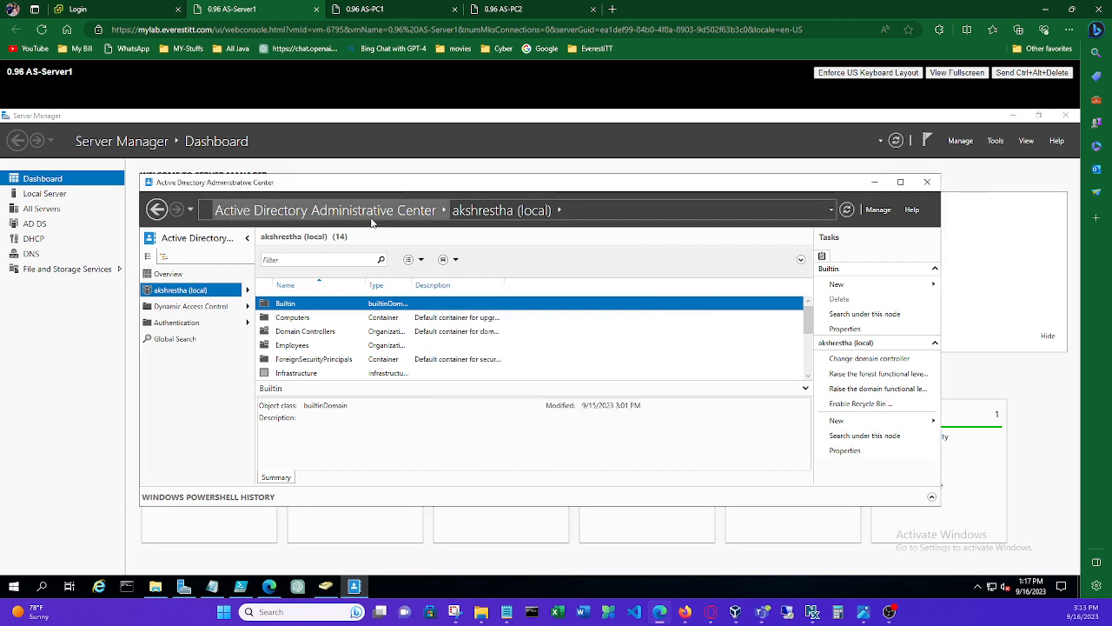
{"action": "left_click", "coordinate": [847, 209]}
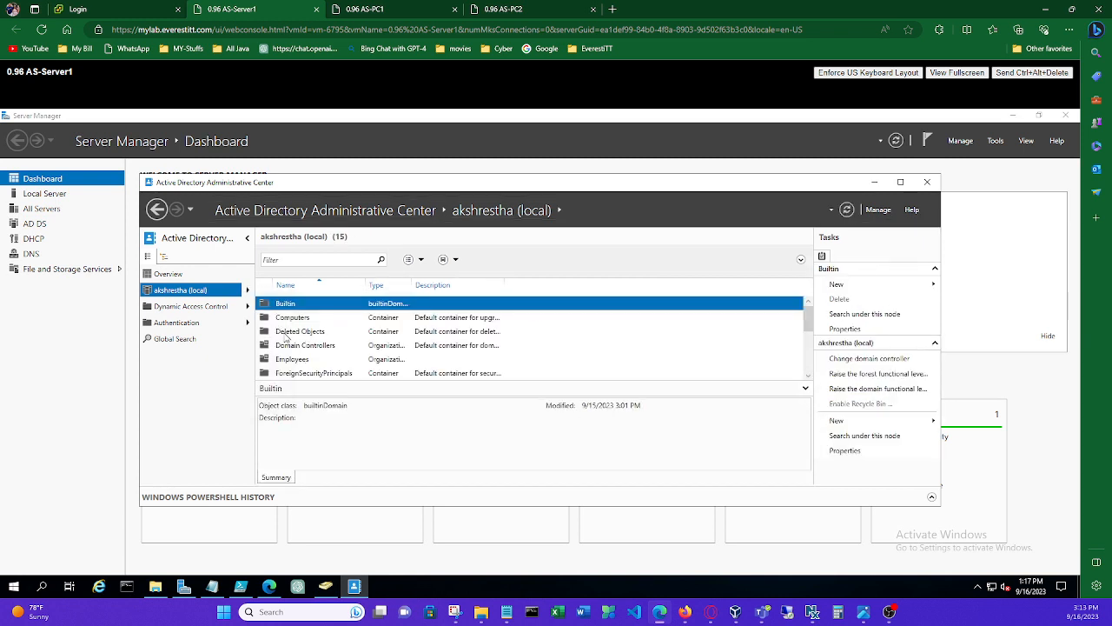
- Open the domain's Deleted Objects container and move the Administrative Center window lower on the desktop
{"action": "left_click", "coordinate": [294, 332]}
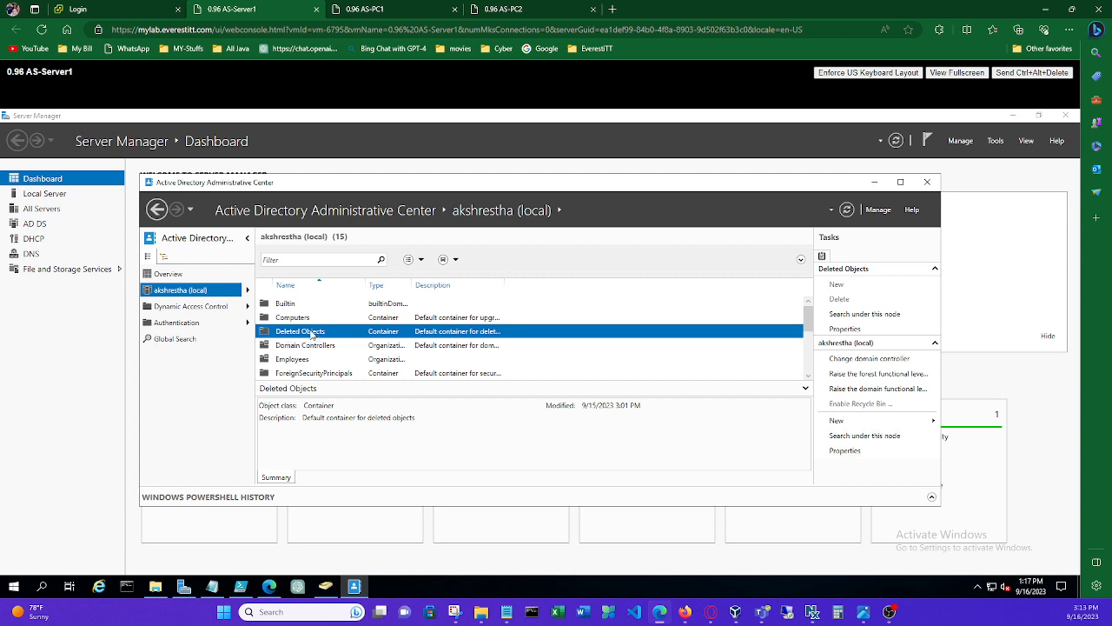
{"action": "double_click", "coordinate": [311, 334]}
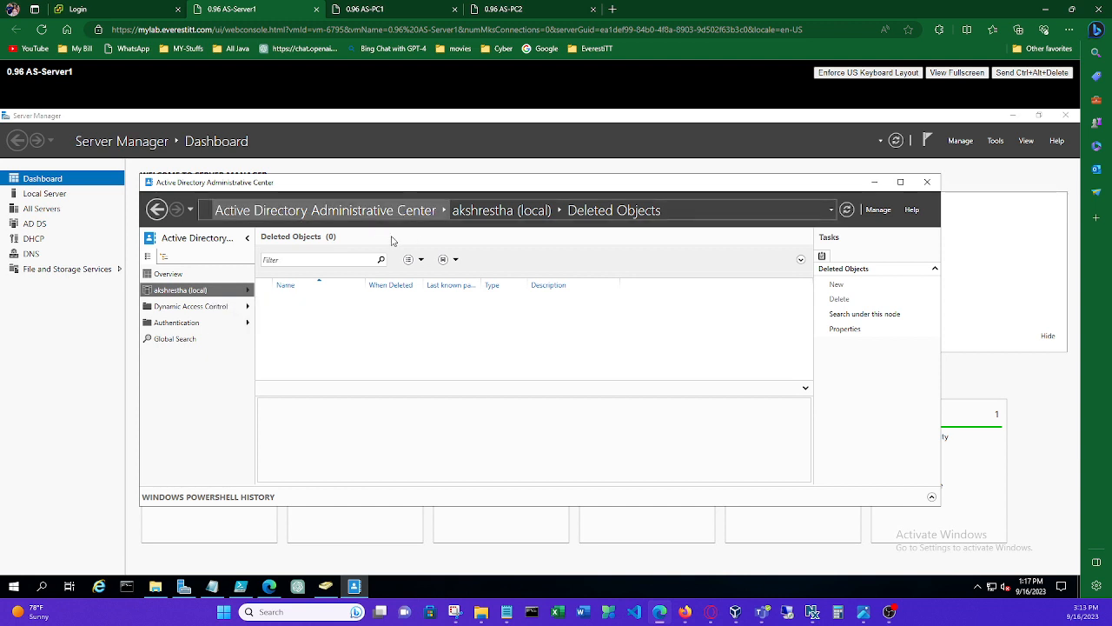
{"action": "left_click_drag", "start_coordinate": [424, 193], "coordinate": [412, 260]}
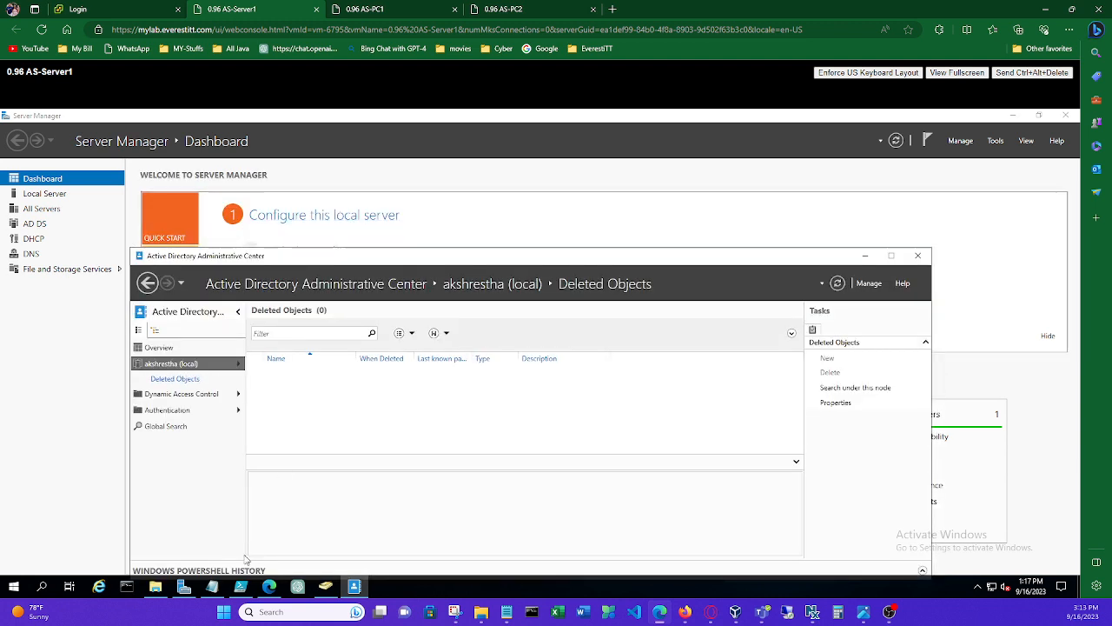
- Switch to Active Directory Users and Computers and delete the last three users in the Sales organizational unit under Employees
{"action": "left_click", "coordinate": [325, 587]}
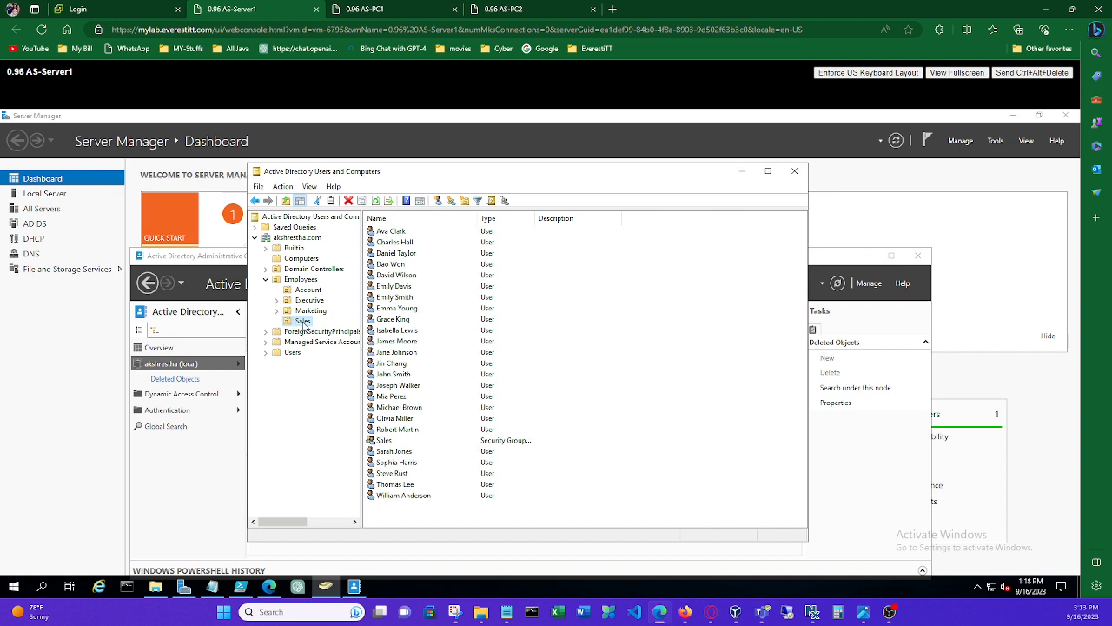
{"action": "left_click", "coordinate": [299, 281]}
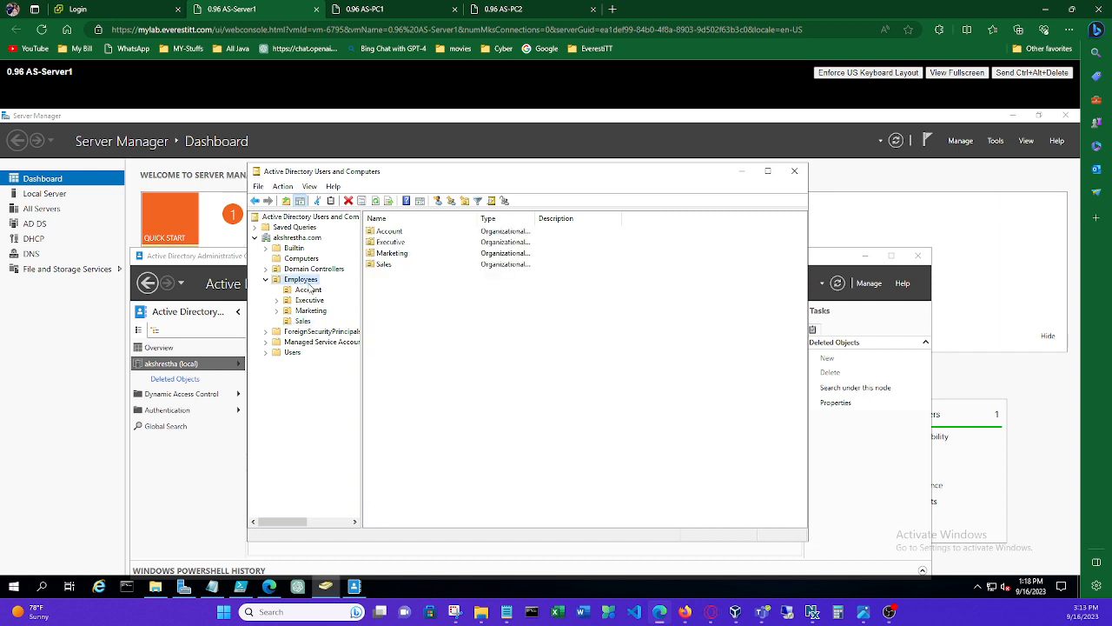
{"action": "left_click", "coordinate": [302, 321]}
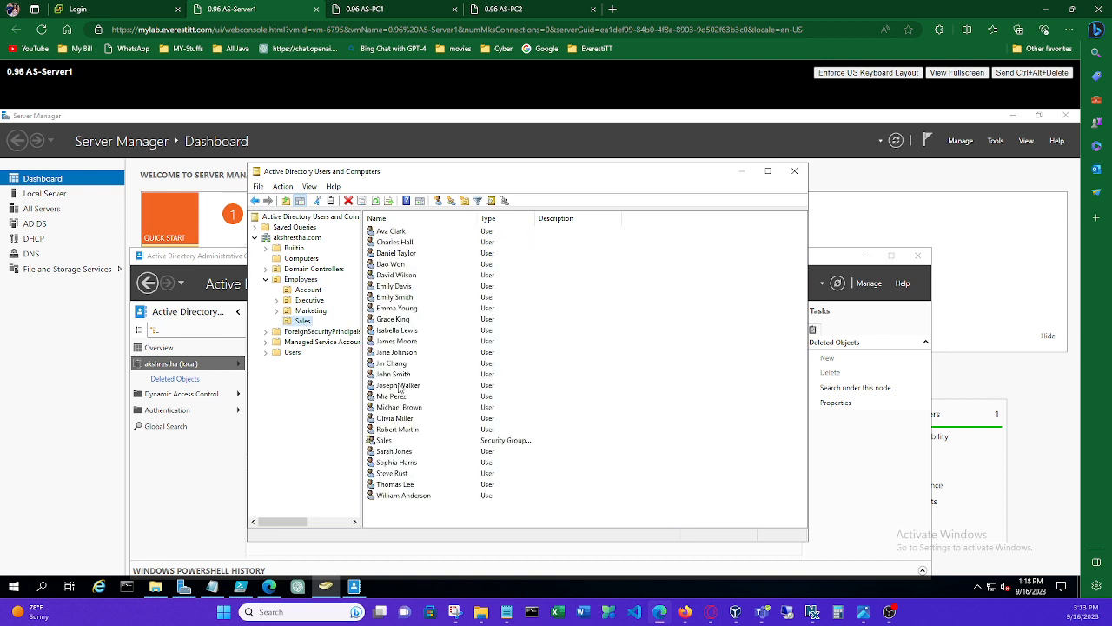
{"action": "left_click", "coordinate": [393, 497]}
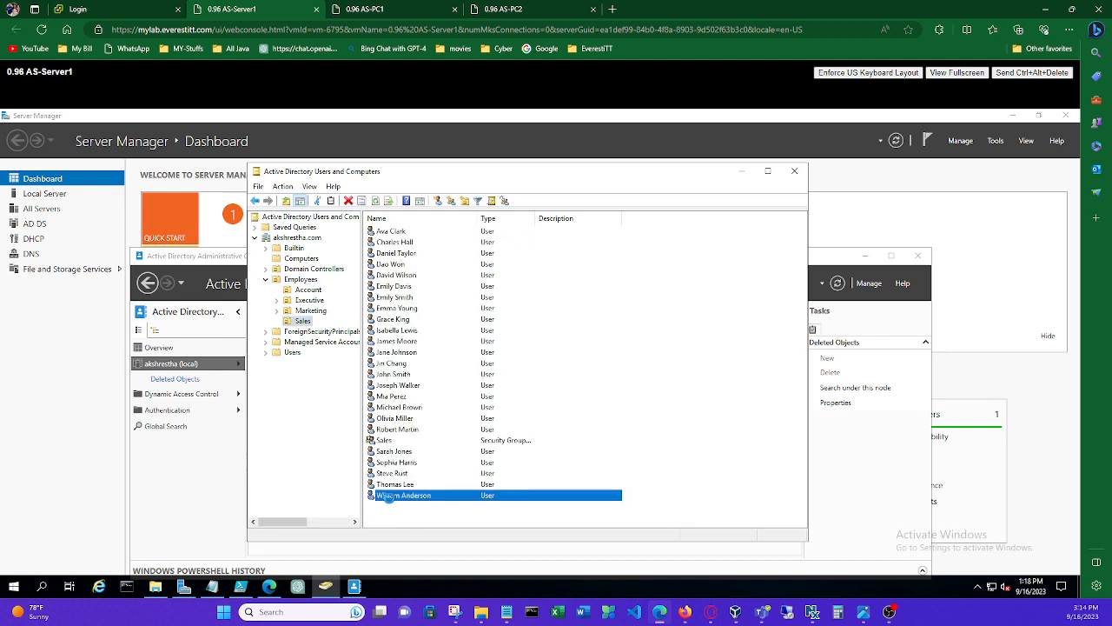
{"action": "left_click", "coordinate": [395, 487], "text": "ctrl"}
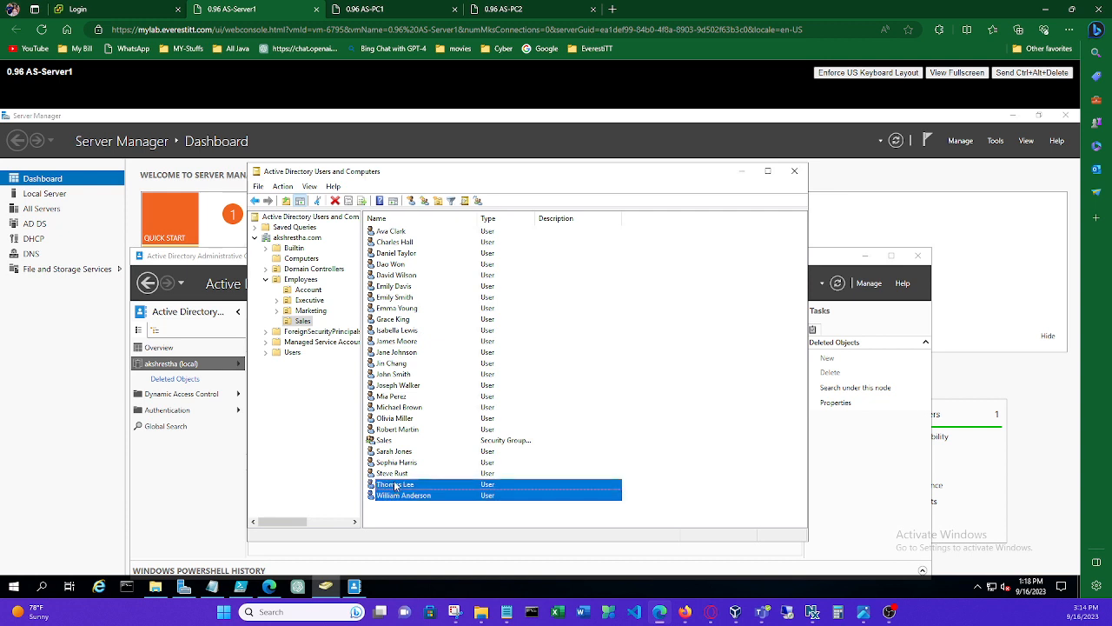
{"action": "left_click", "coordinate": [445, 474], "text": "ctrl"}
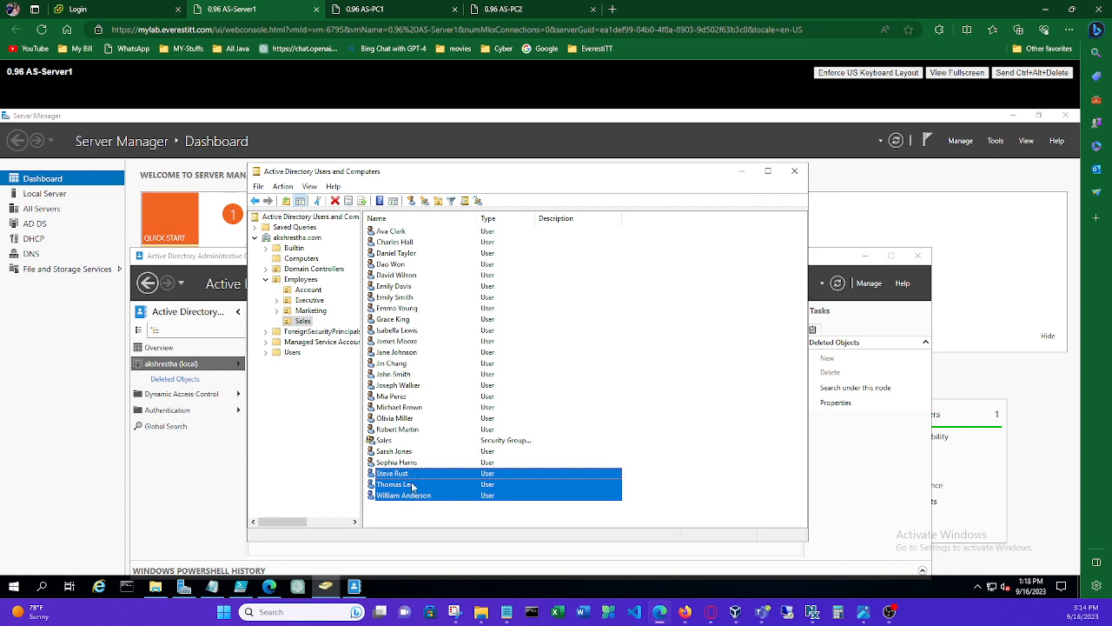
{"action": "left_click", "coordinate": [335, 200]}
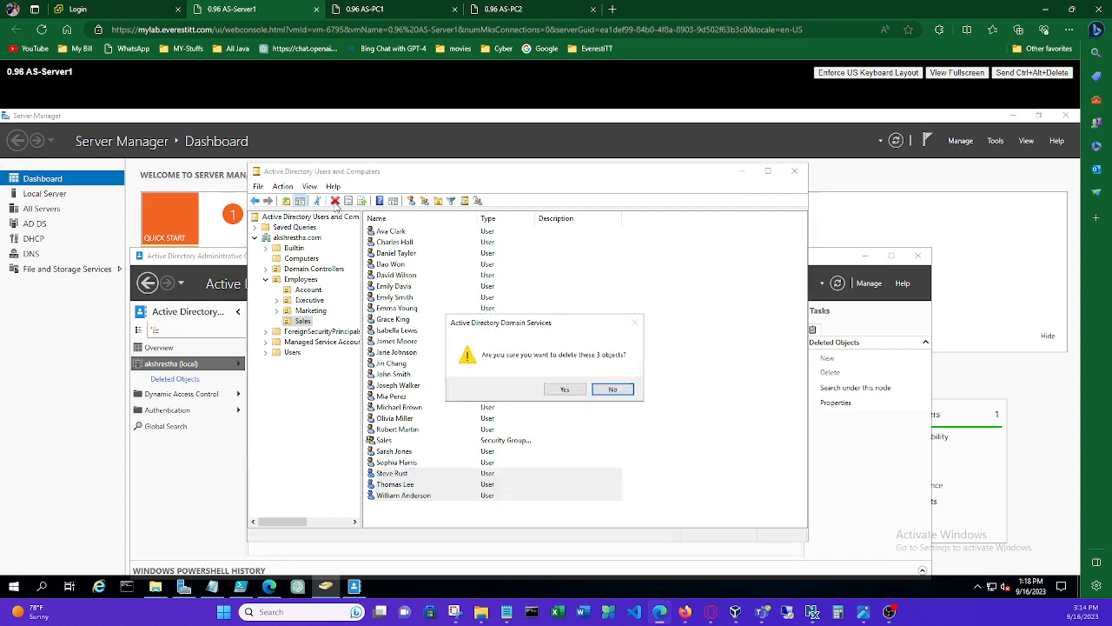
{"action": "left_click", "coordinate": [563, 391]}
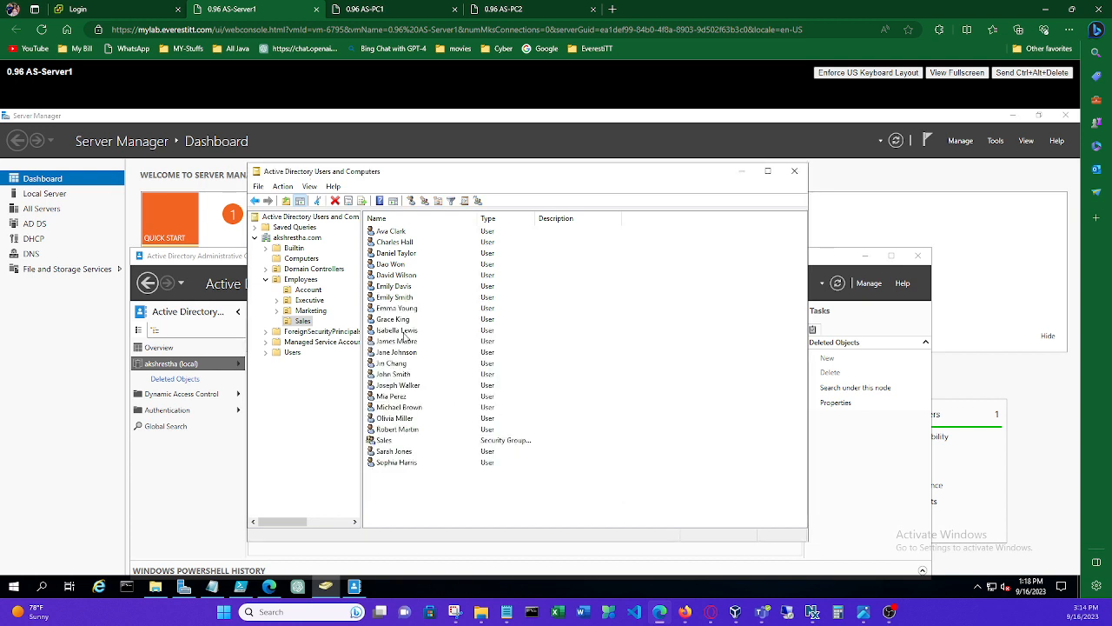
- Rearrange the two directory windows and refresh the Deleted Objects container in Active Directory Administrative Center
{"action": "left_click_drag", "start_coordinate": [528, 179], "coordinate": [531, 154]}
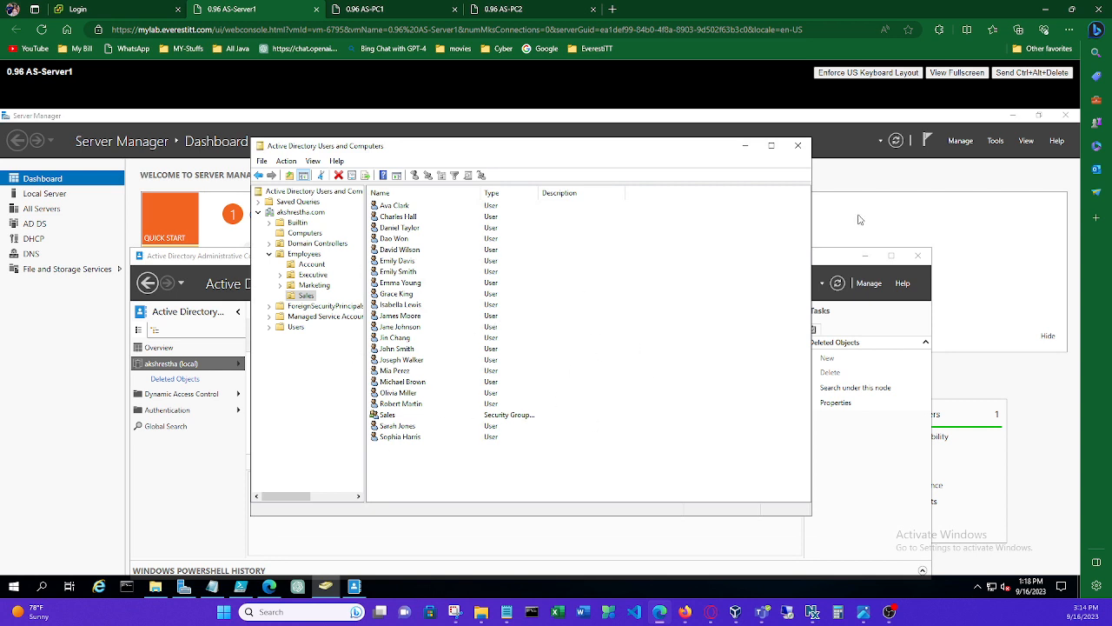
{"action": "left_click", "coordinate": [833, 263]}
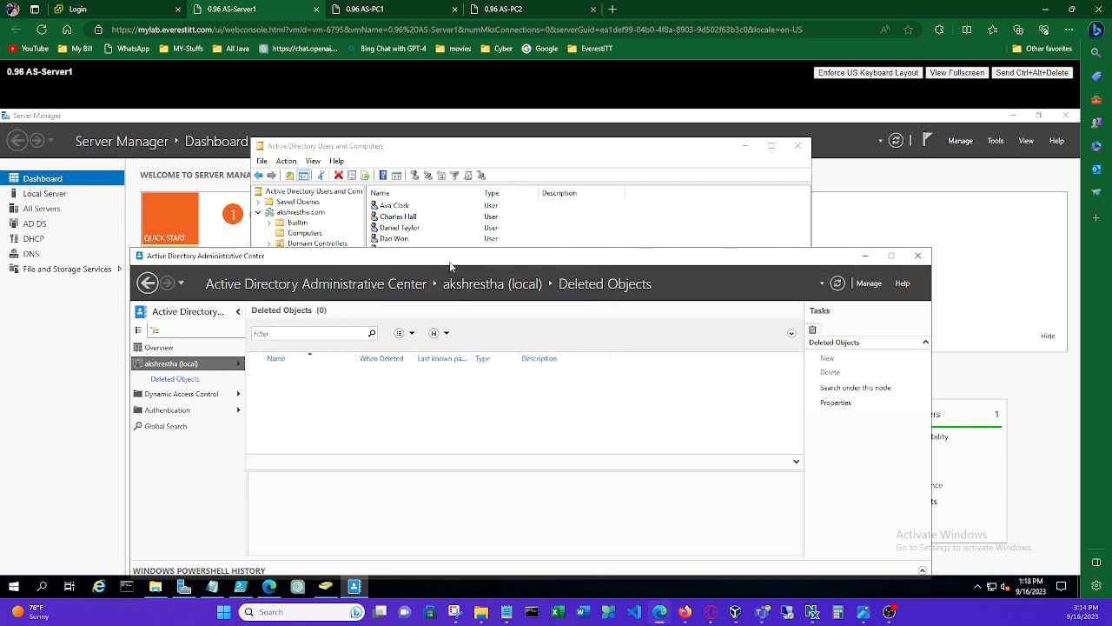
{"action": "left_click_drag", "start_coordinate": [463, 256], "coordinate": [482, 174]}
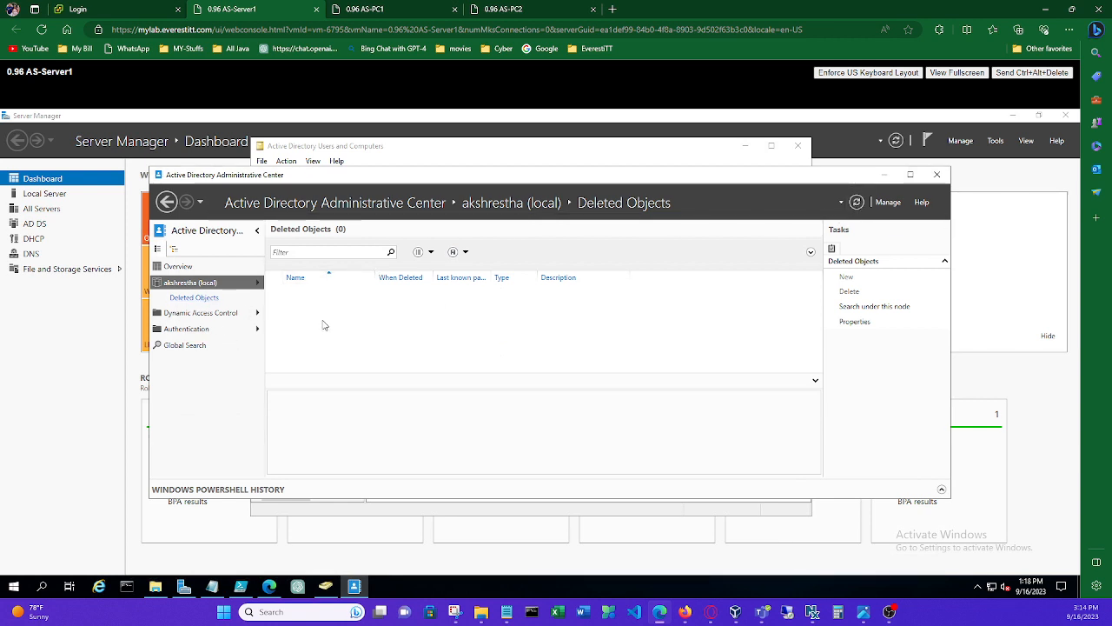
{"action": "left_click", "coordinate": [857, 203]}
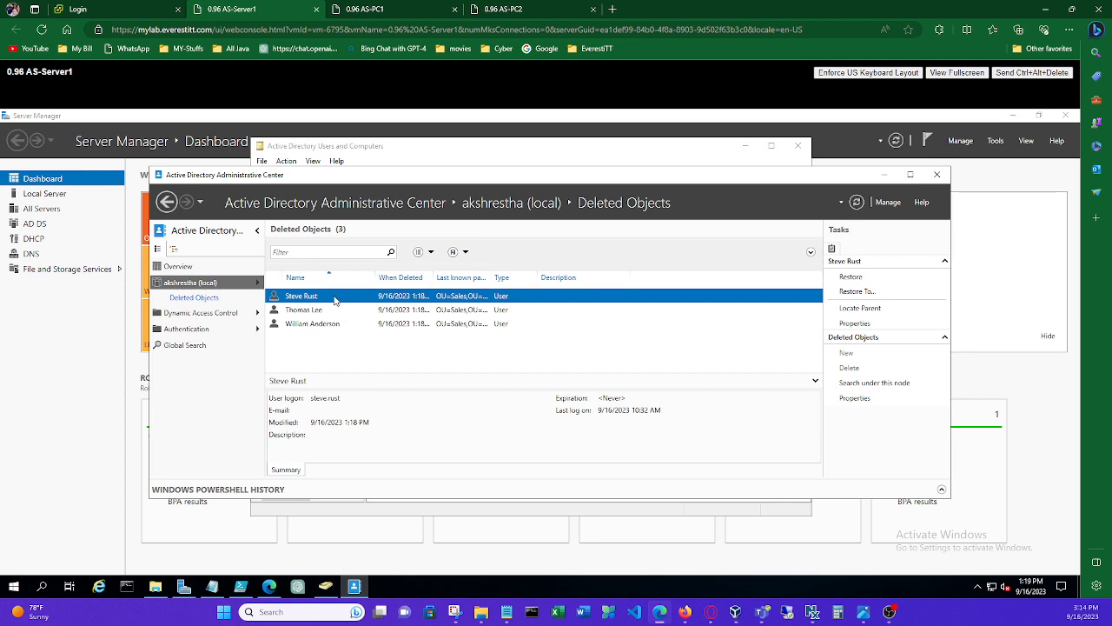
- Restore all three deleted users from the Deleted Objects container to their original location
{"action": "right_click", "coordinate": [335, 300]}
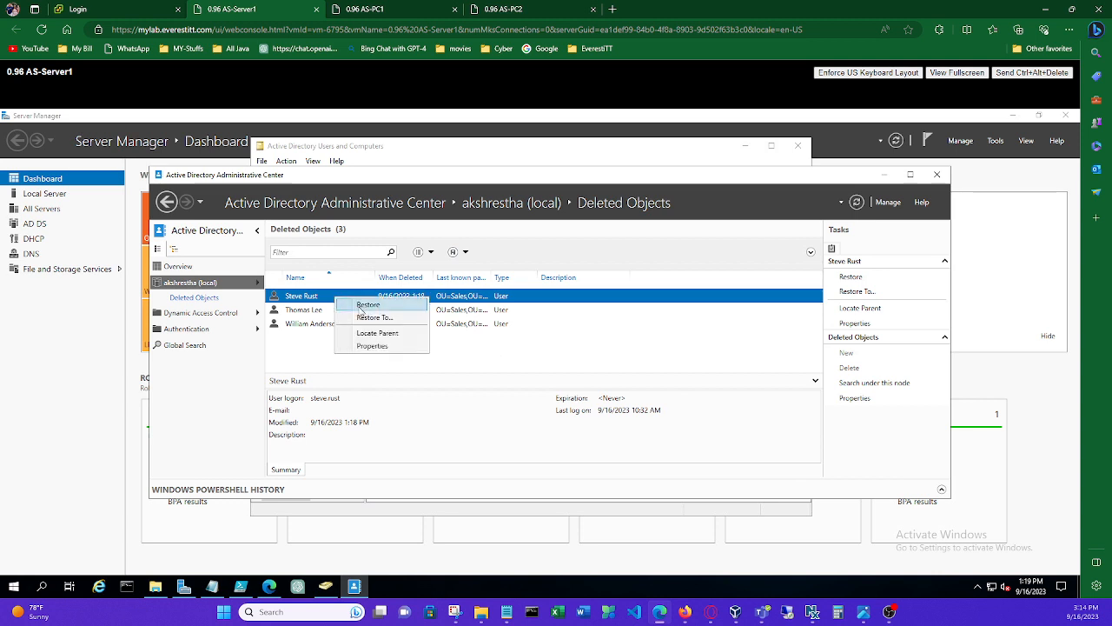
{"action": "left_click", "coordinate": [367, 305]}
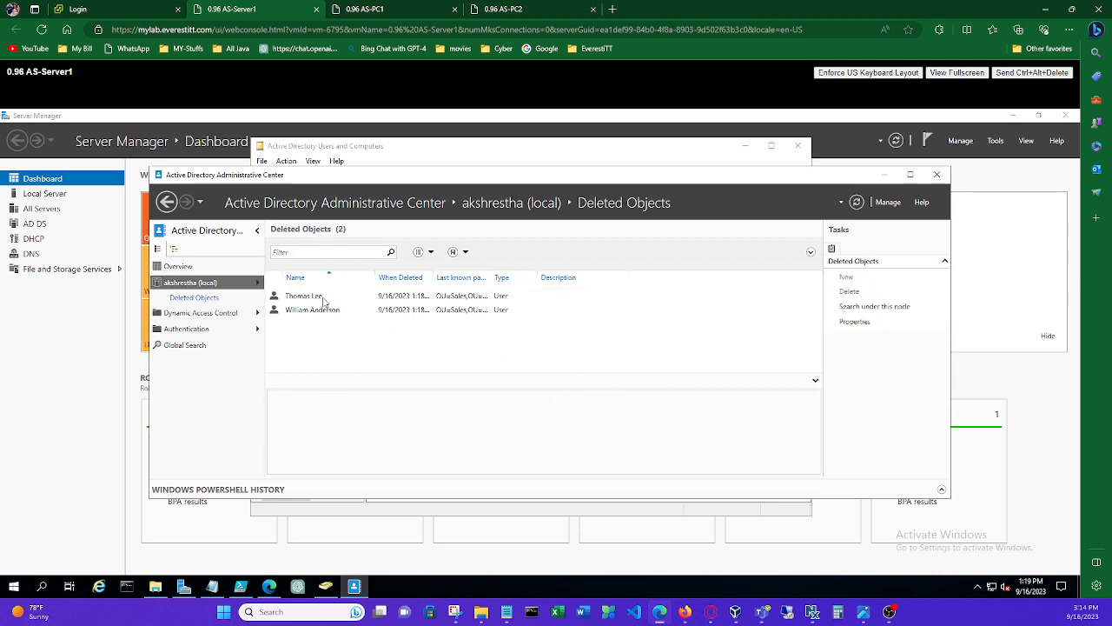
{"action": "left_click", "coordinate": [324, 297]}
{"action": "right_click", "coordinate": [323, 298]}
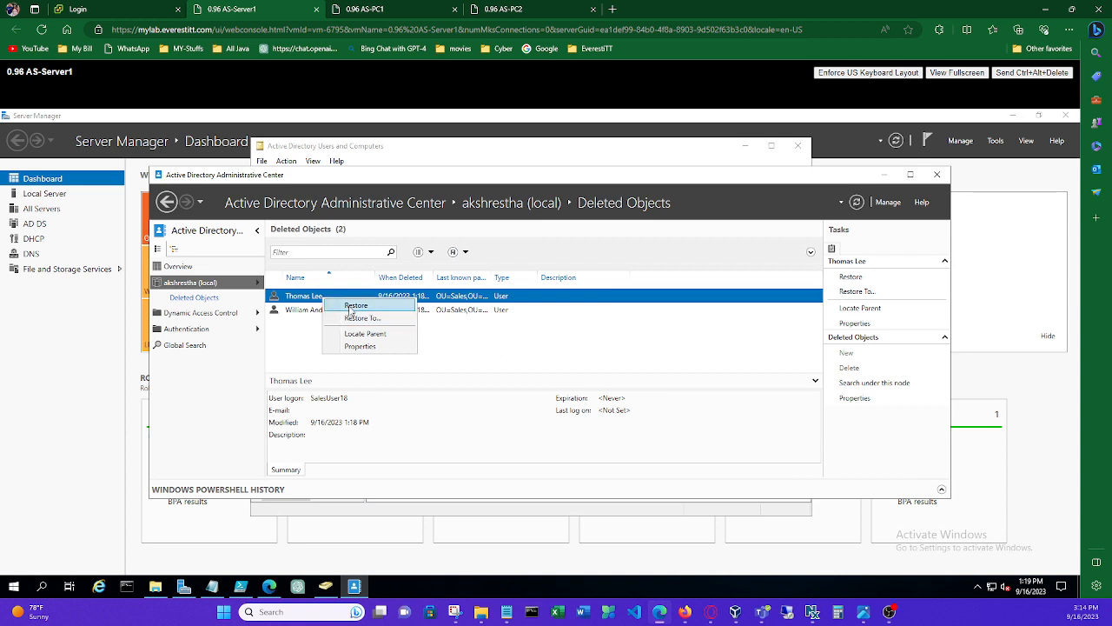
{"action": "left_click", "coordinate": [352, 303]}
{"action": "left_click", "coordinate": [337, 302]}
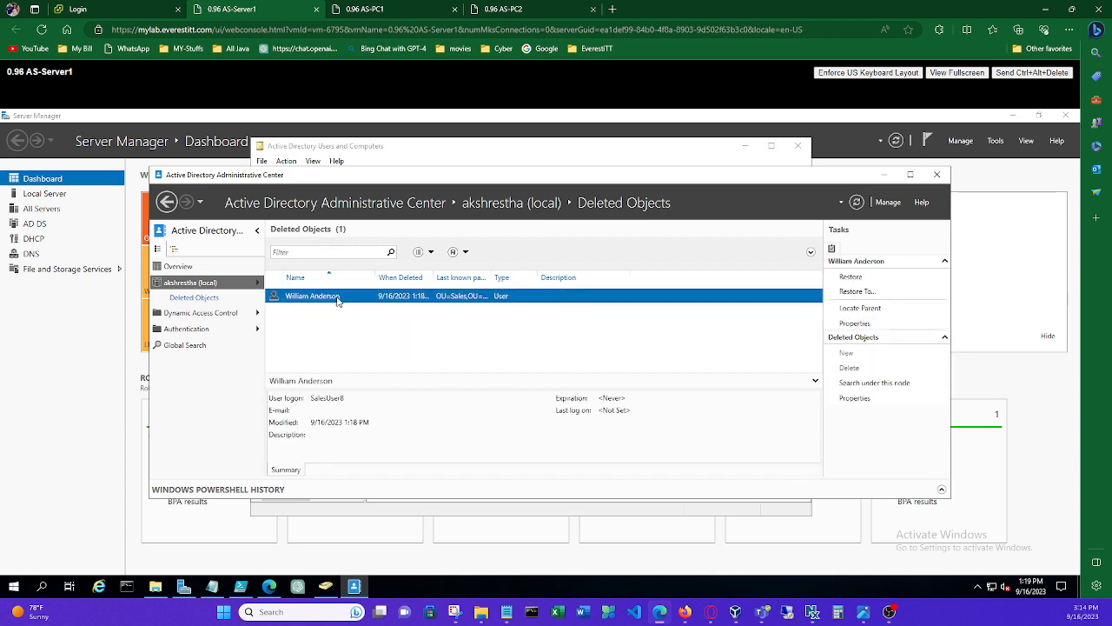
{"action": "right_click", "coordinate": [338, 301]}
{"action": "left_click", "coordinate": [351, 306]}
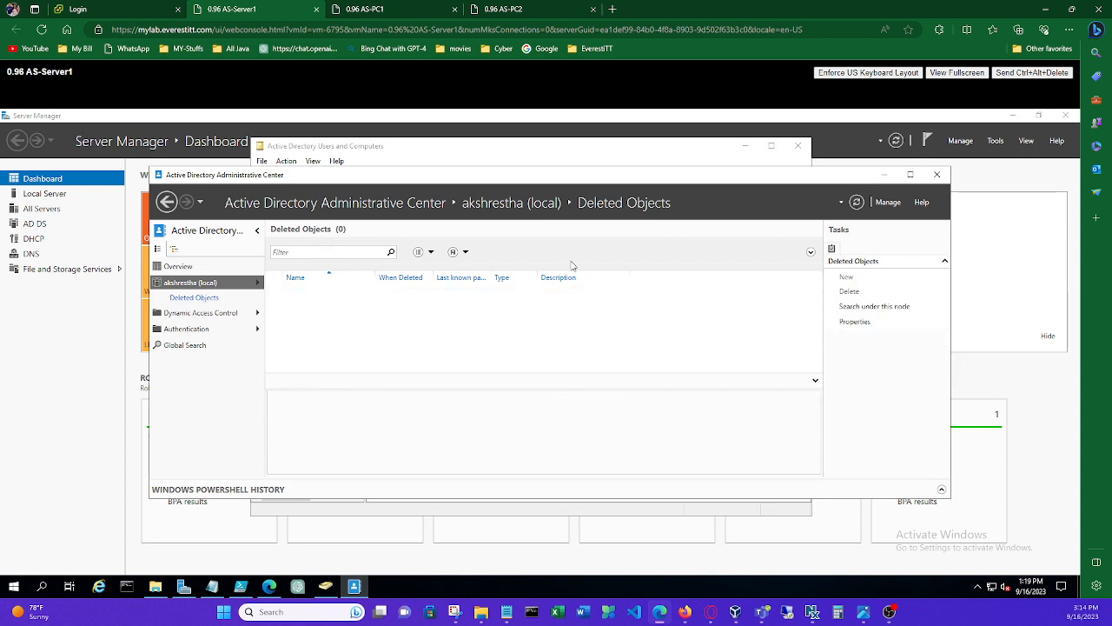
- Switch to Active Directory Users and Computers, refresh the Sales organizational unit and check its last three users
{"action": "left_click", "coordinate": [711, 159]}
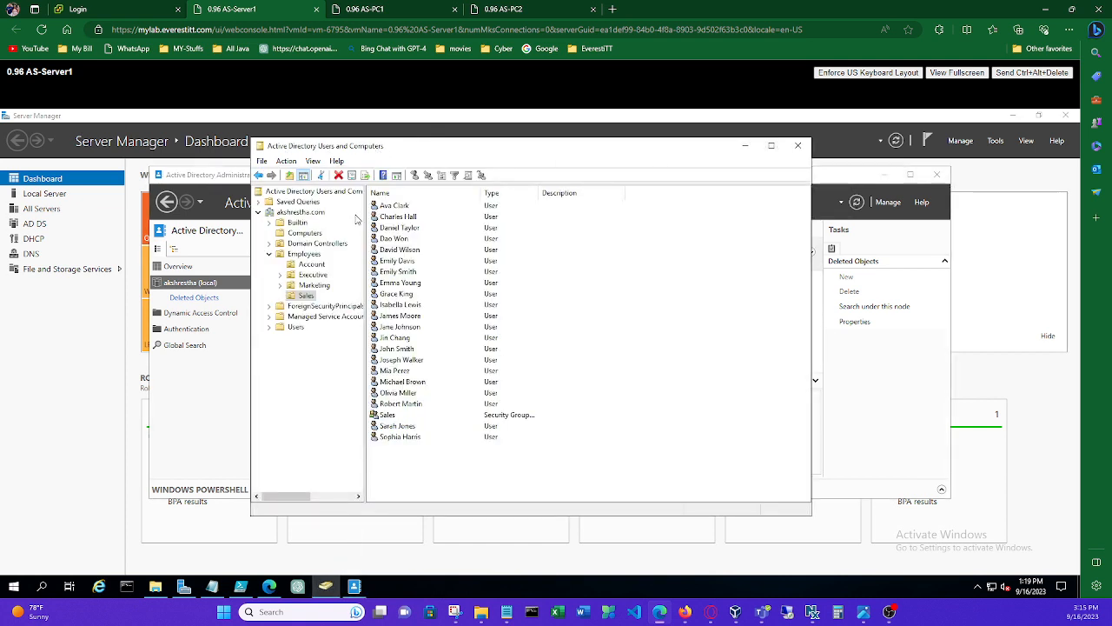
{"action": "left_click", "coordinate": [306, 296]}
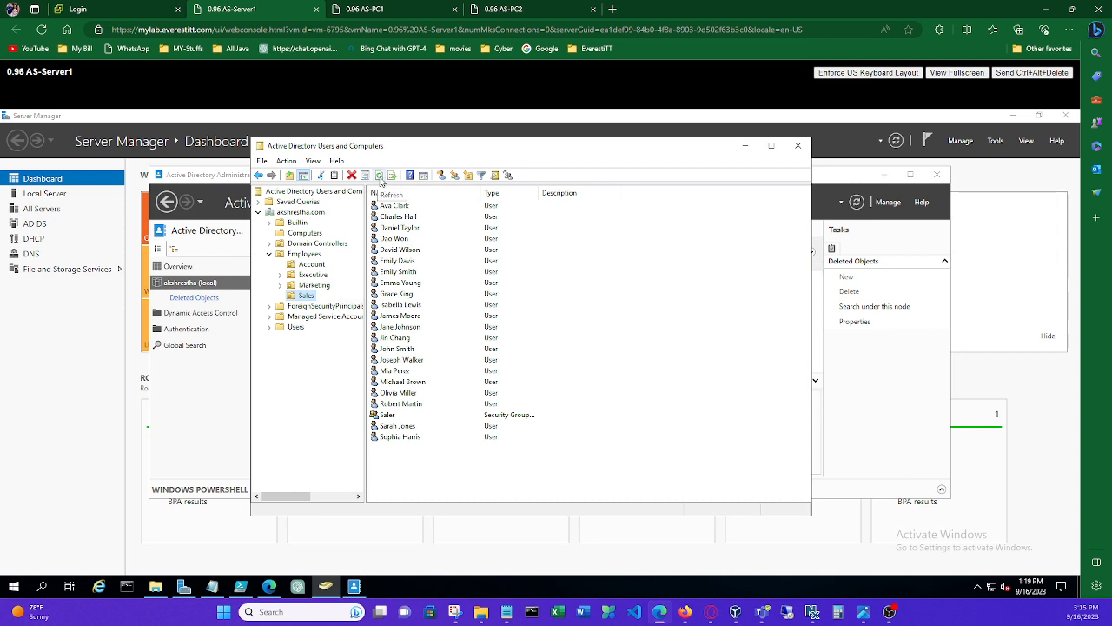
{"action": "left_click", "coordinate": [380, 175]}
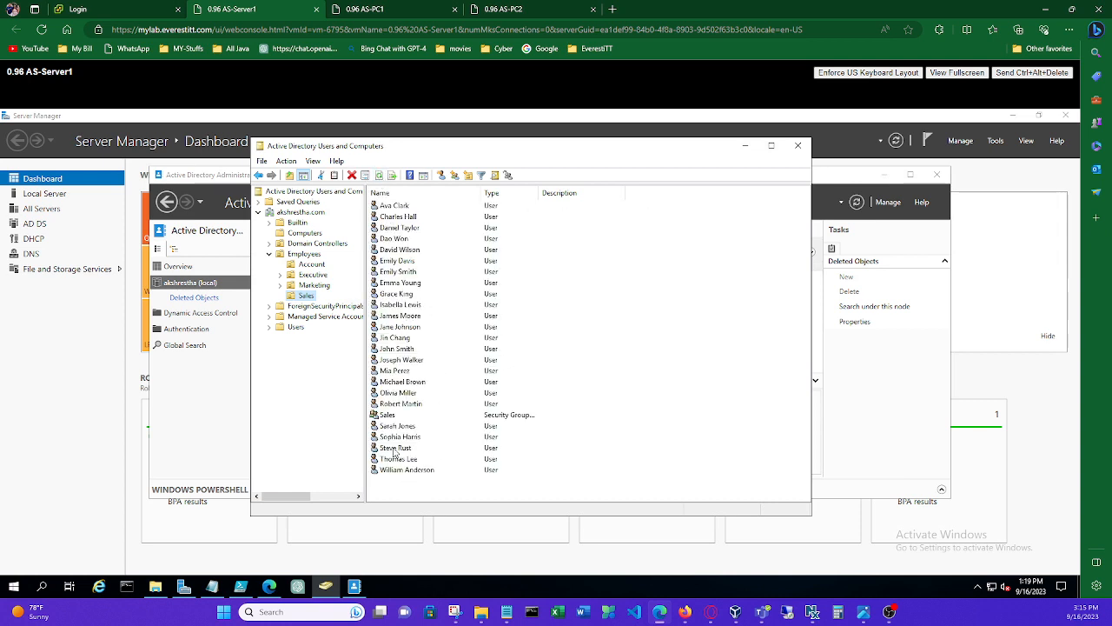
{"action": "left_click", "coordinate": [395, 448]}
{"action": "left_click", "coordinate": [395, 459]}
{"action": "left_click", "coordinate": [393, 470]}
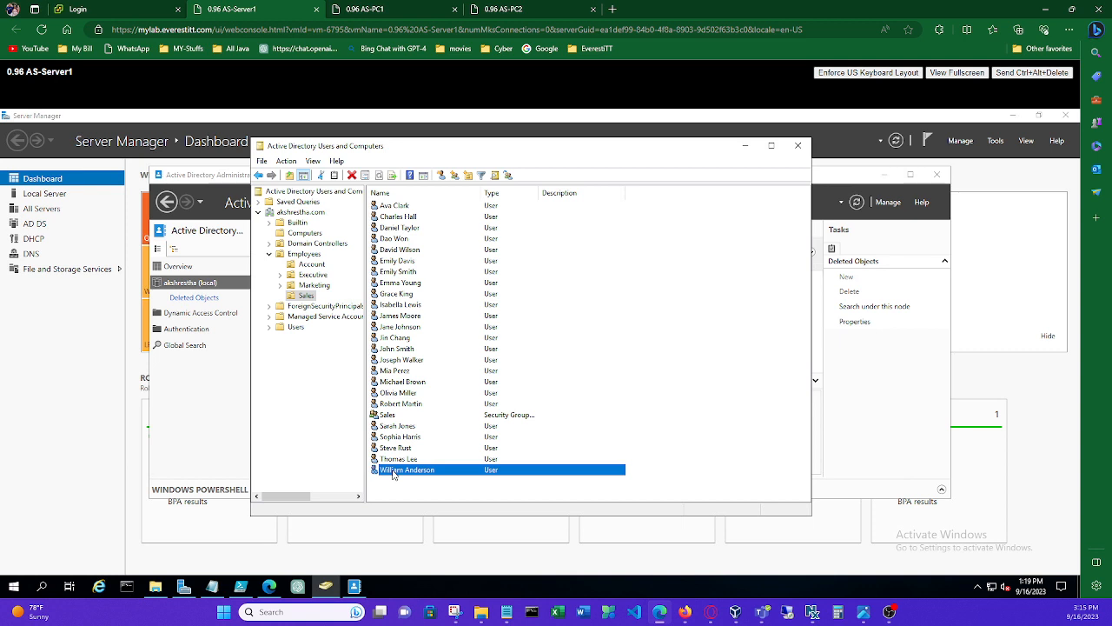
- Delete the computer PC2 from the domain's Computers container and confirm the deletion
{"action": "left_click", "coordinate": [306, 234]}
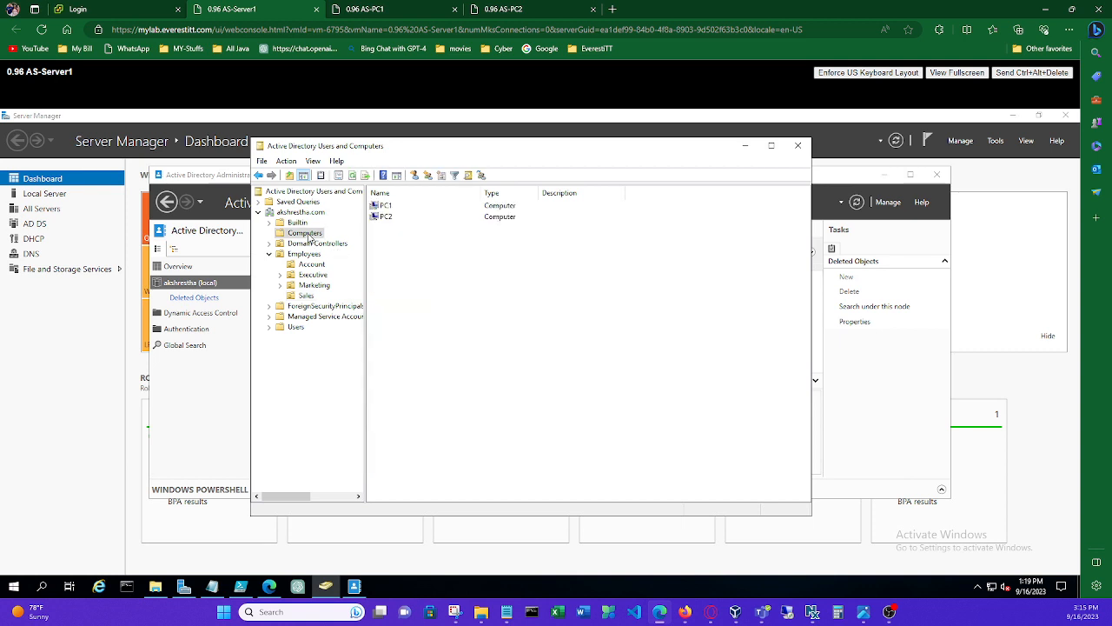
{"action": "left_click", "coordinate": [382, 218]}
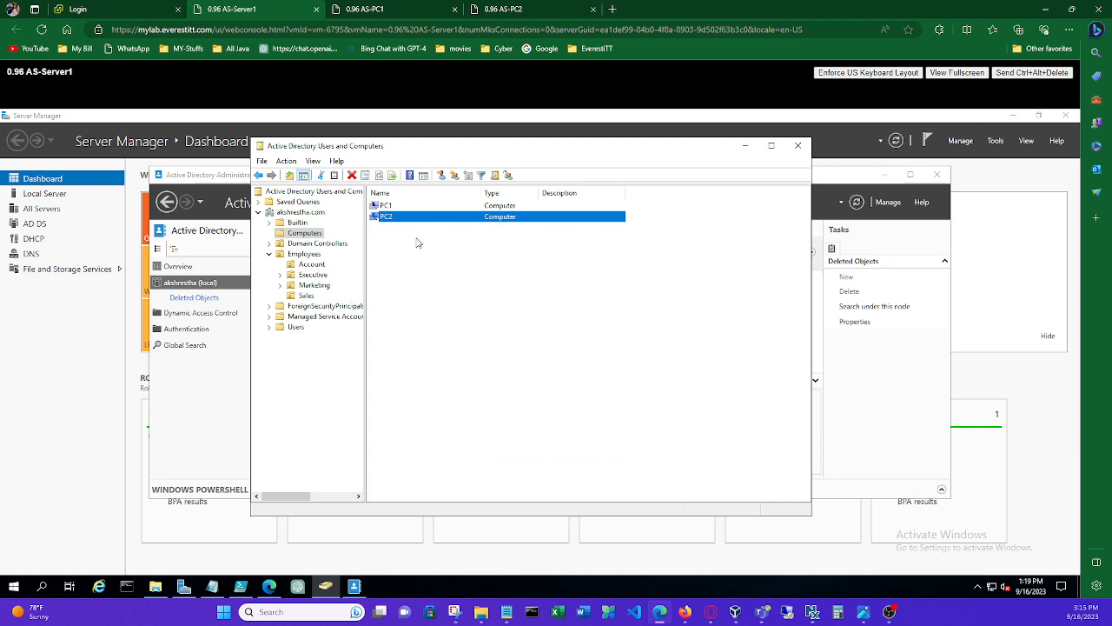
{"action": "left_click", "coordinate": [352, 175]}
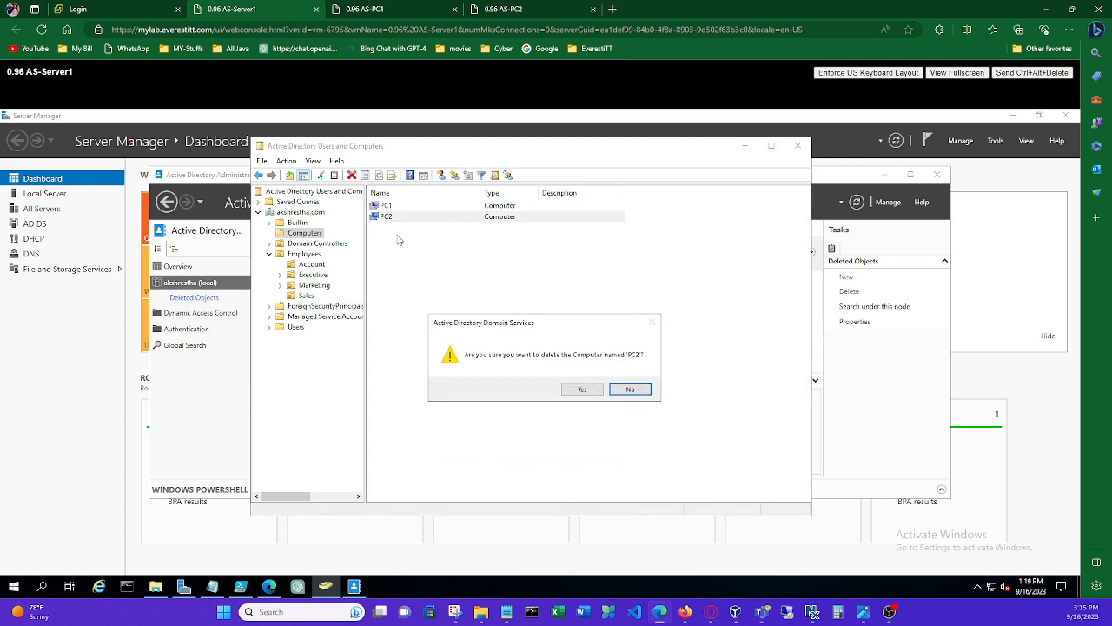
{"action": "left_click", "coordinate": [580, 391]}
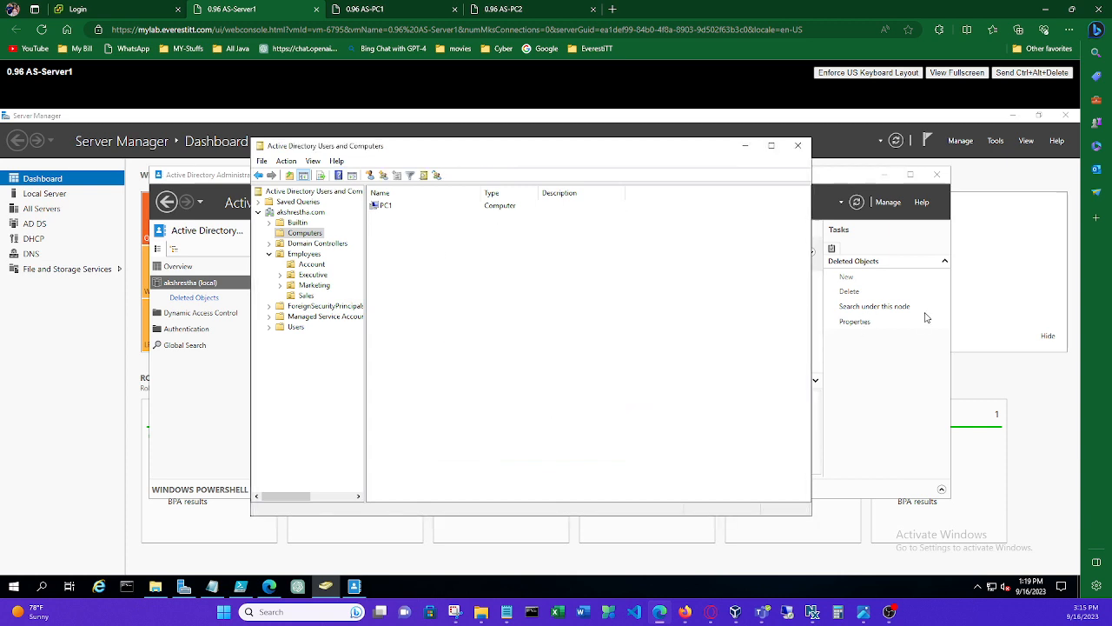
- Switch to Active Directory Administrative Center, refresh the Deleted Objects container and restore PC2 to its original location
{"action": "left_click", "coordinate": [896, 355]}
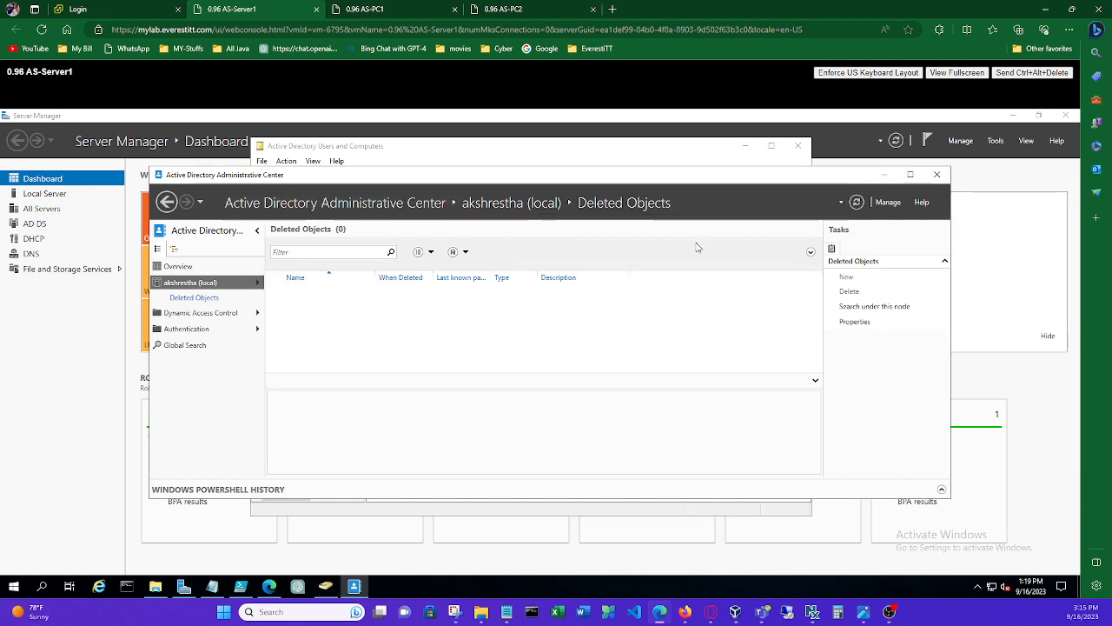
{"action": "left_click", "coordinate": [857, 202]}
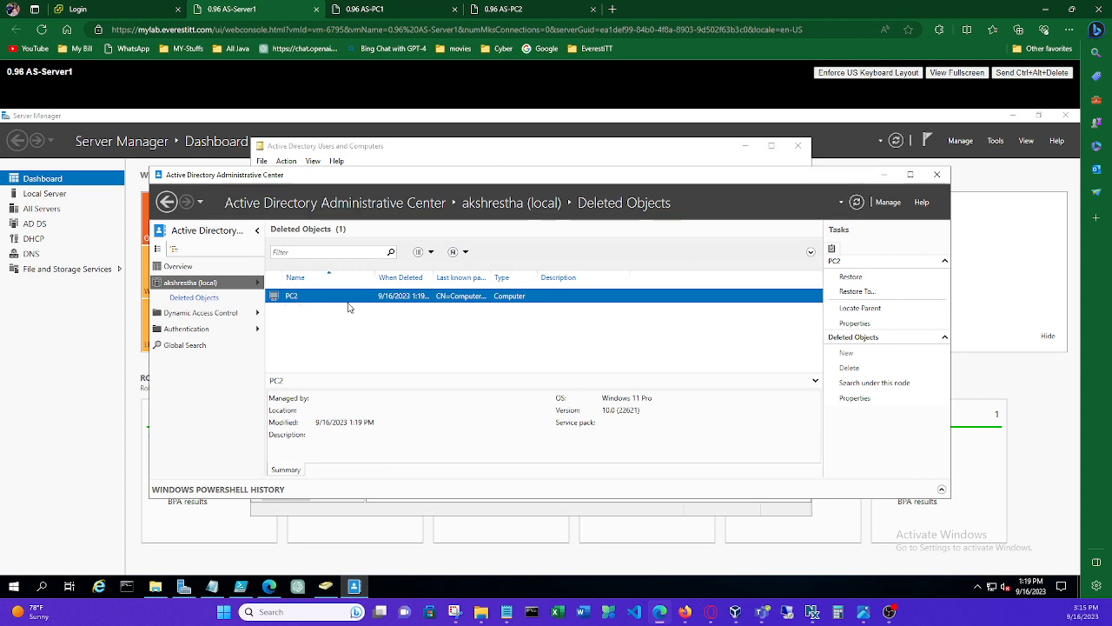
{"action": "right_click", "coordinate": [329, 300]}
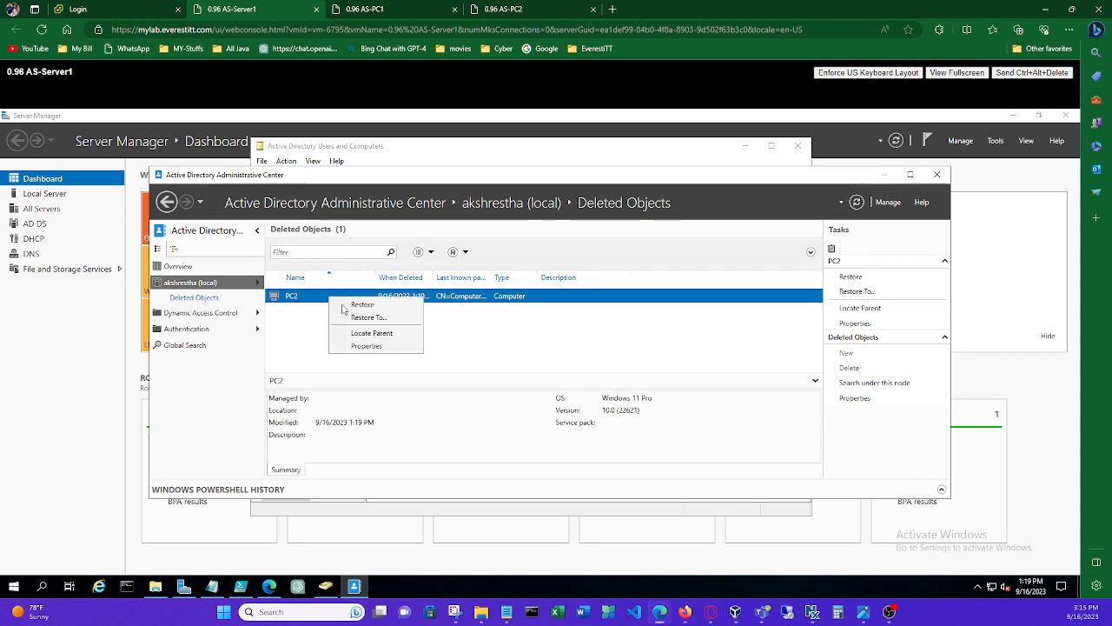
{"action": "left_click", "coordinate": [352, 306]}
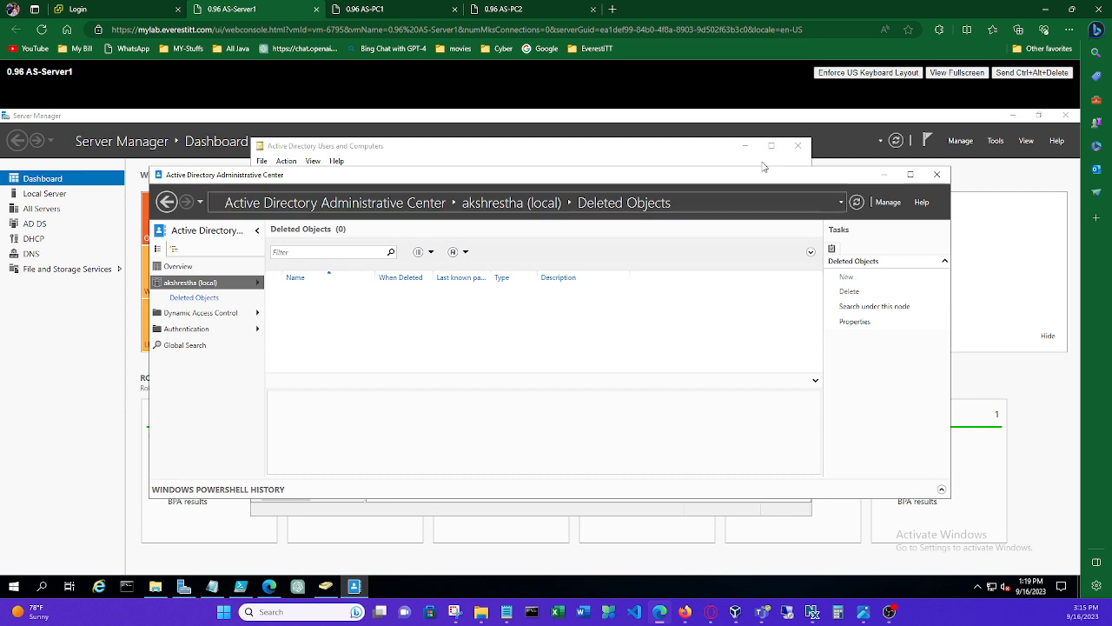
- Return to Active Directory Users and Computers, reload the Computers container and check its entries for PC2
{"action": "left_click", "coordinate": [728, 147]}
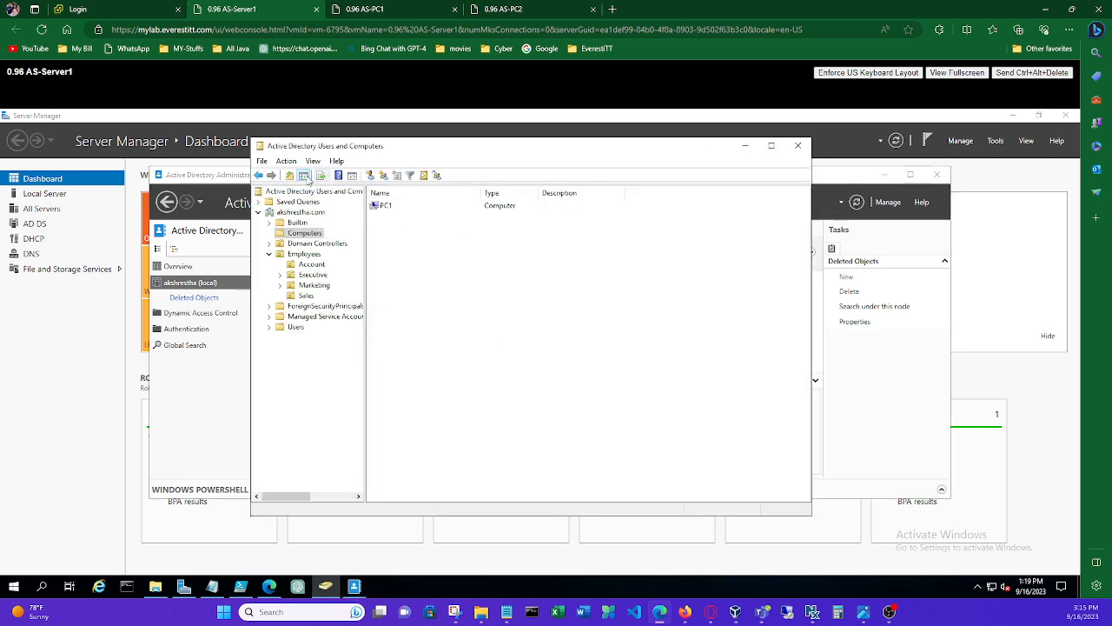
{"action": "left_click", "coordinate": [305, 232]}
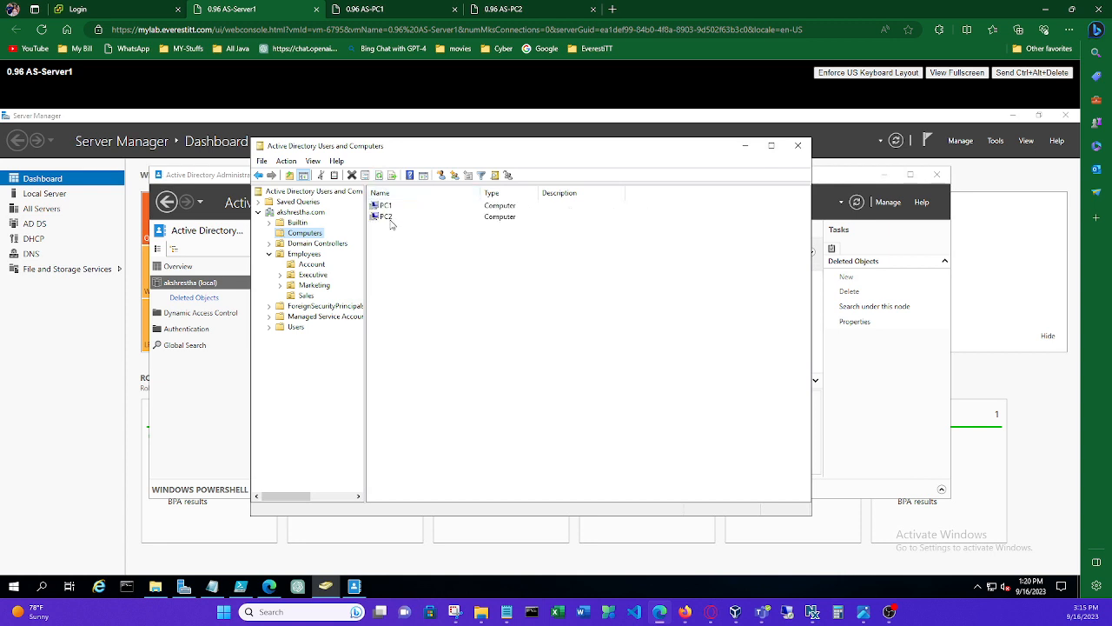
{"action": "left_click", "coordinate": [393, 217]}
{"action": "left_click", "coordinate": [391, 206]}
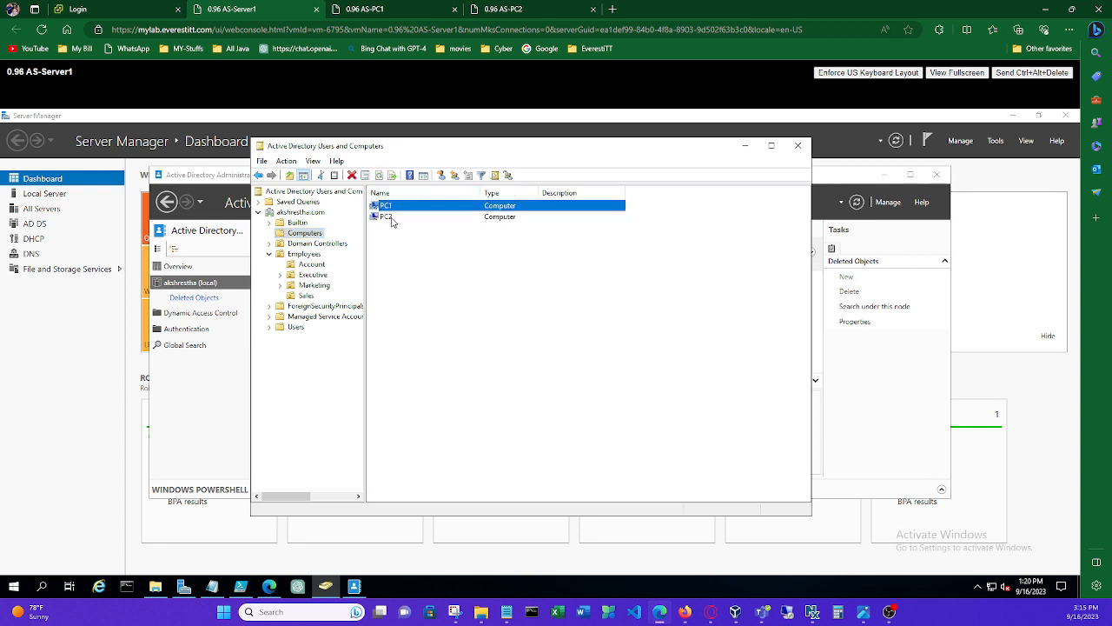
{"action": "left_click", "coordinate": [392, 219]}
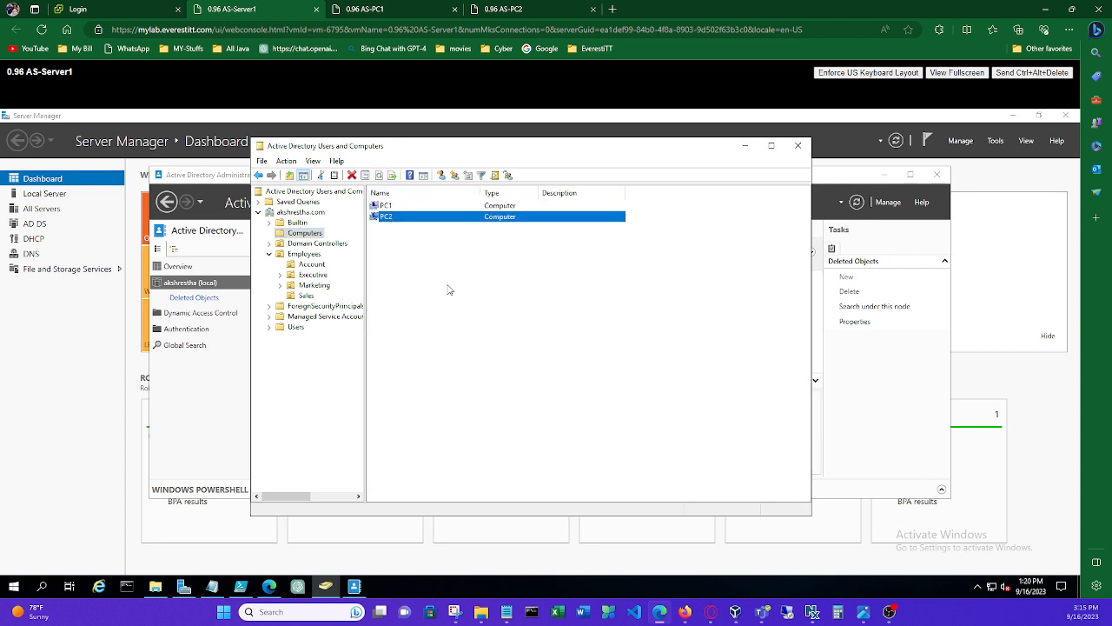